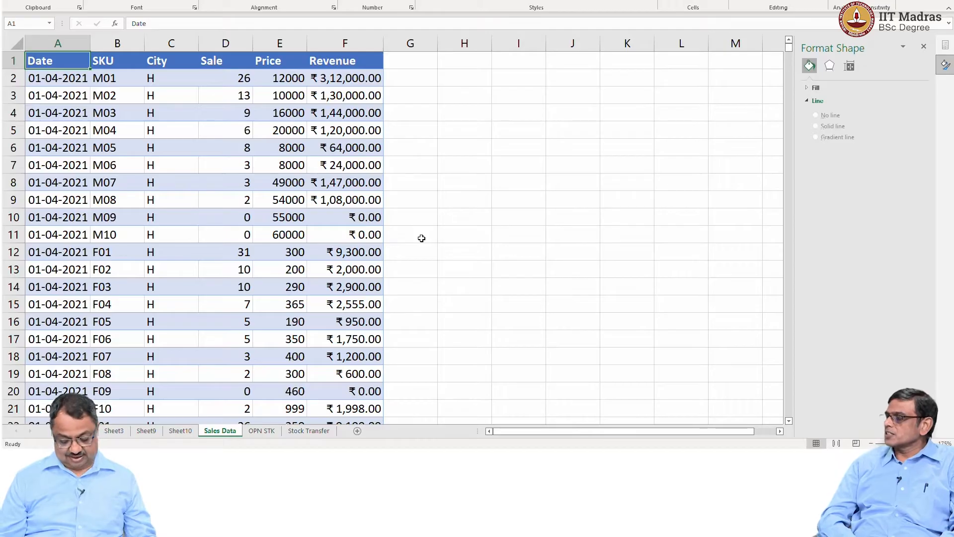
pyautogui.hotkey('shift', 'Right')
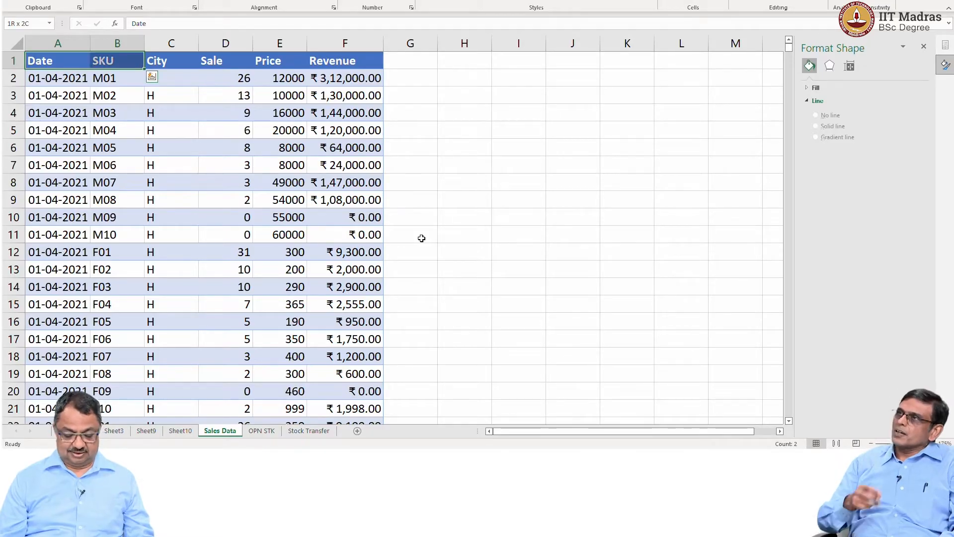
pyautogui.hotkey('shift', 'Left')
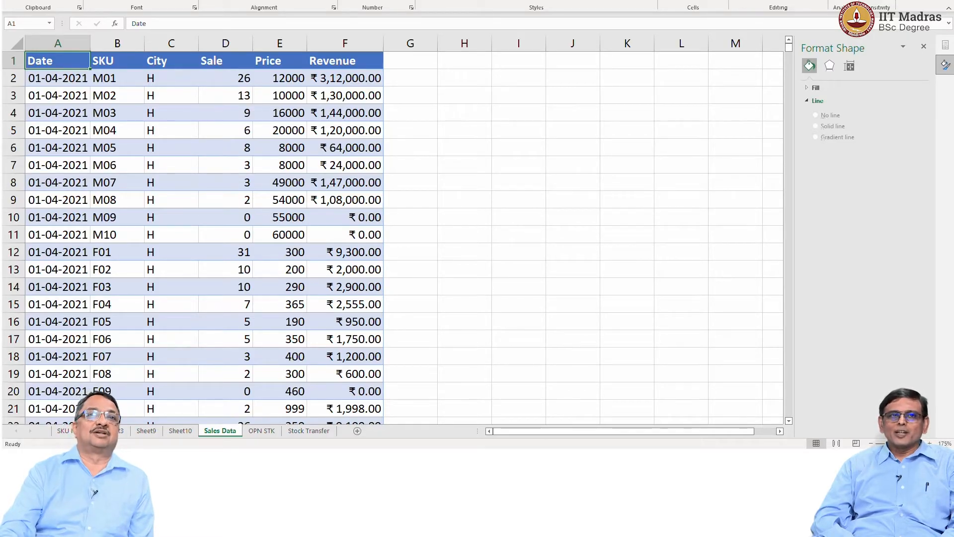
# Step: Insert a PivotTable on a new worksheet using 'Sales Data'!$A:$F as the source range
pyautogui.hotkey('alt', 'n')
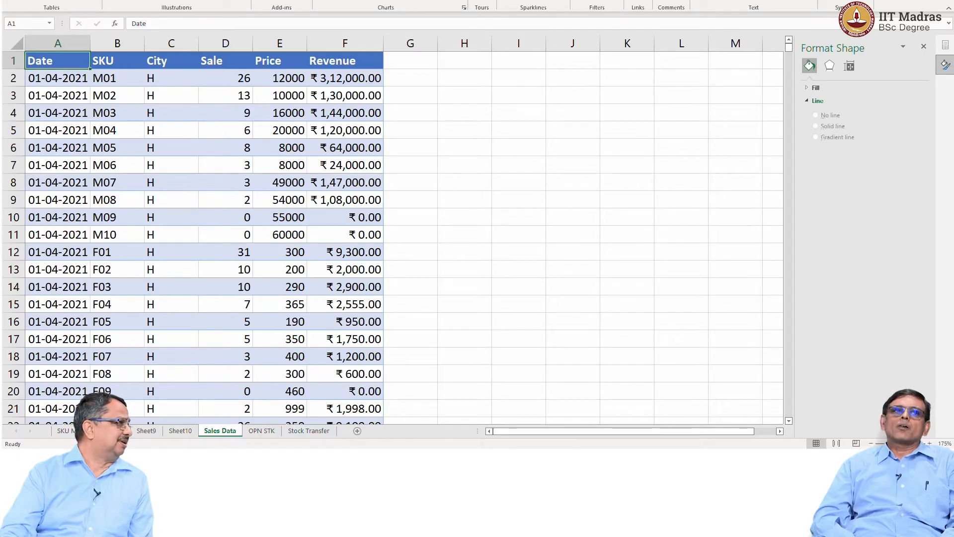
pyautogui.click(18, 2)
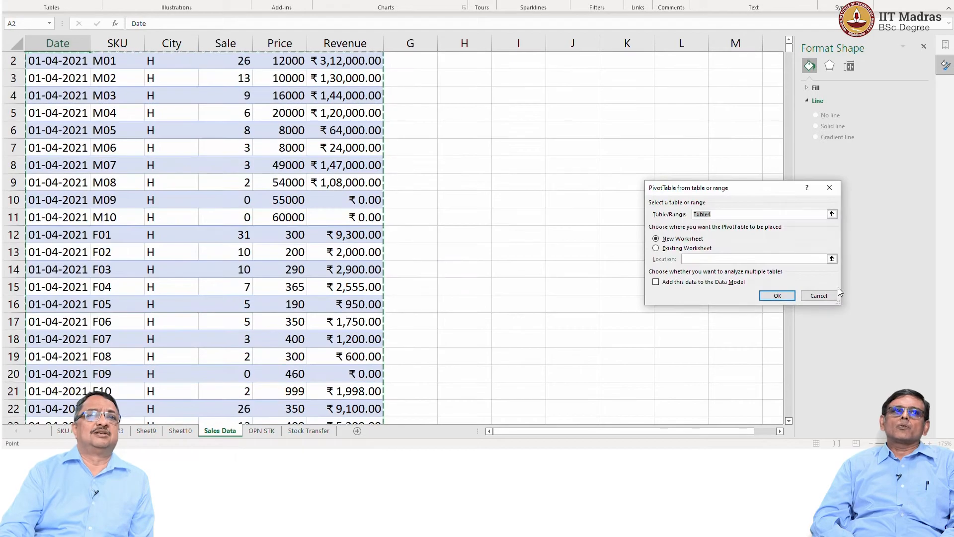
pyautogui.press('BackSpace')
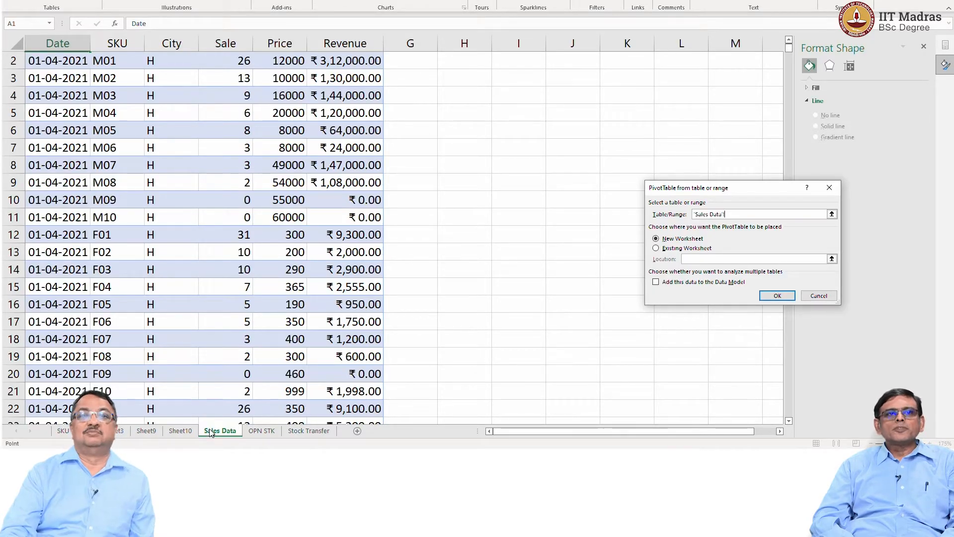
pyautogui.write('$')
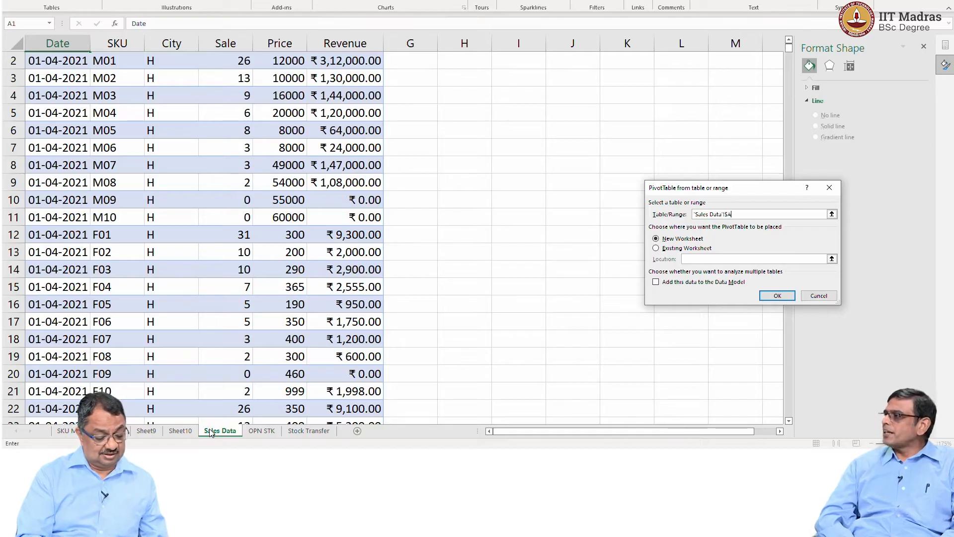
pyautogui.write('A:')
pyautogui.write('$H')
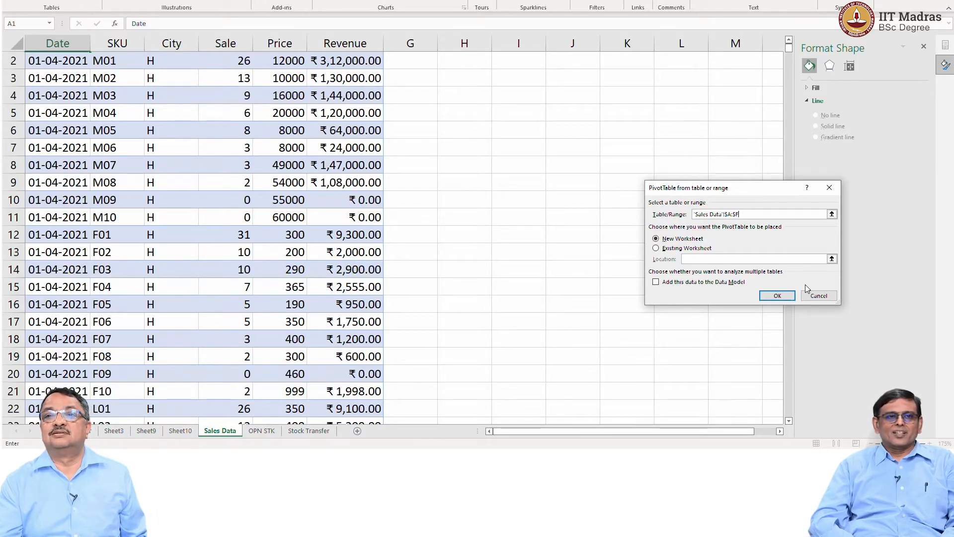
pyautogui.click(790, 296)
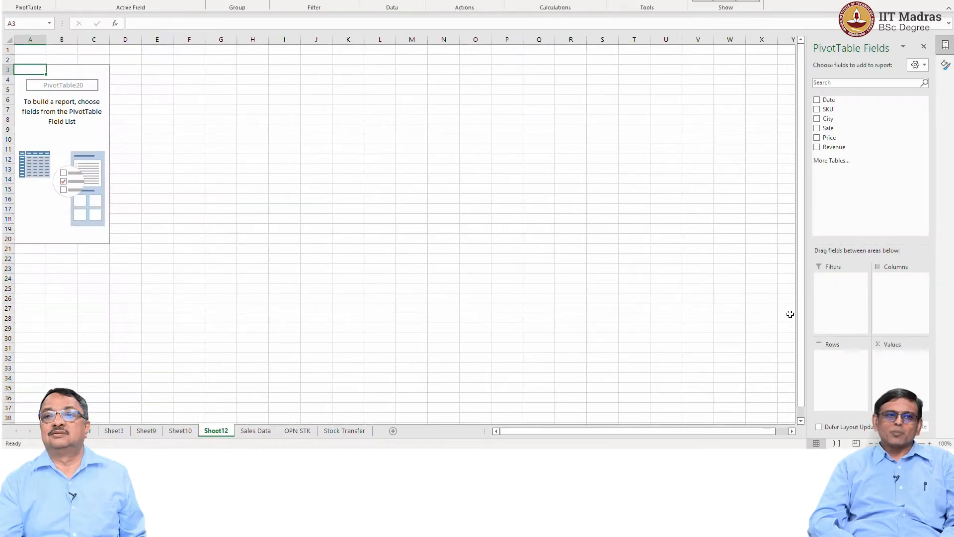
# Step: Set the new worksheet's zoom to a custom 175%
pyautogui.click(944, 443)
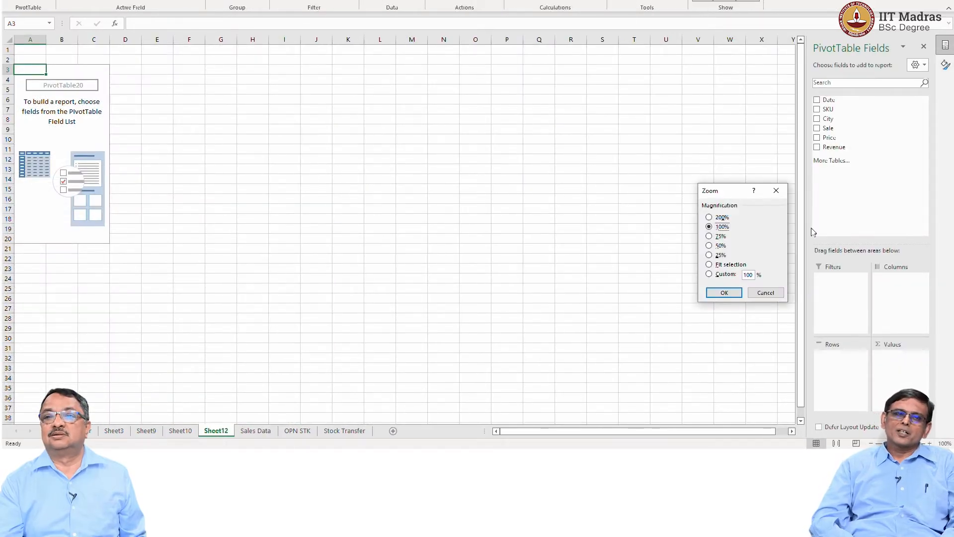
pyautogui.click(709, 275)
pyautogui.write('175')
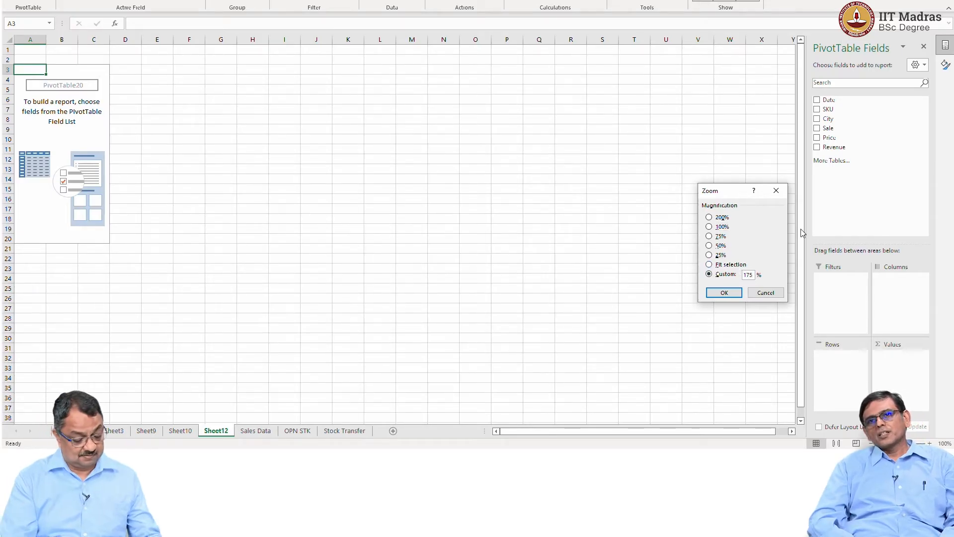
pyautogui.click(726, 294)
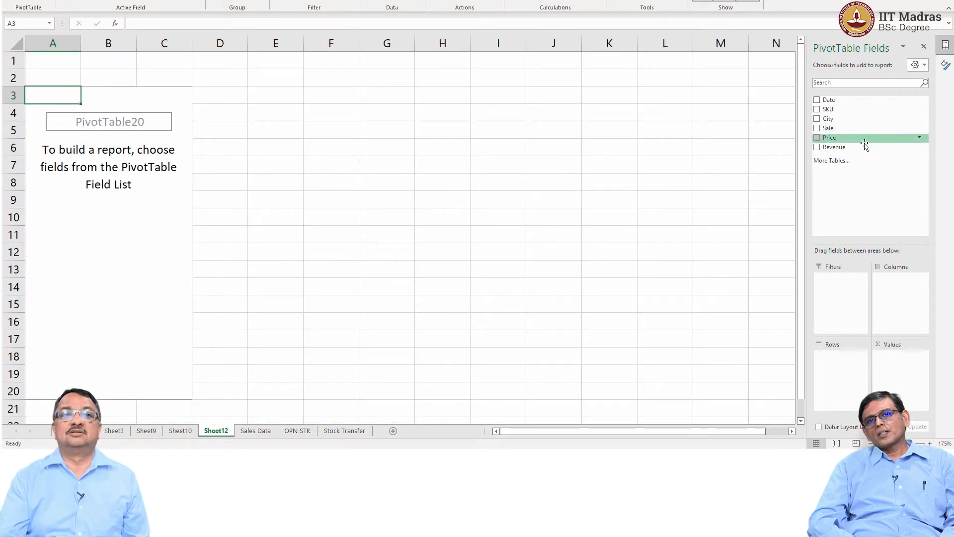
# Step: Lay out the PivotTable with Date as rows and Sum of Sale as values, and filter out the (blank) date
pyautogui.moveTo(831, 103); pyautogui.dragTo(851, 395)
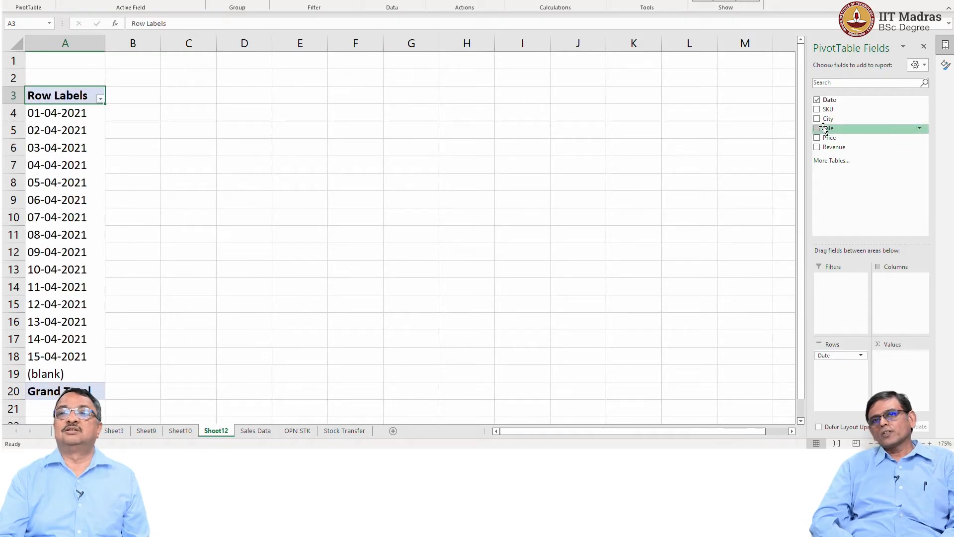
pyautogui.moveTo(823, 130); pyautogui.dragTo(908, 387)
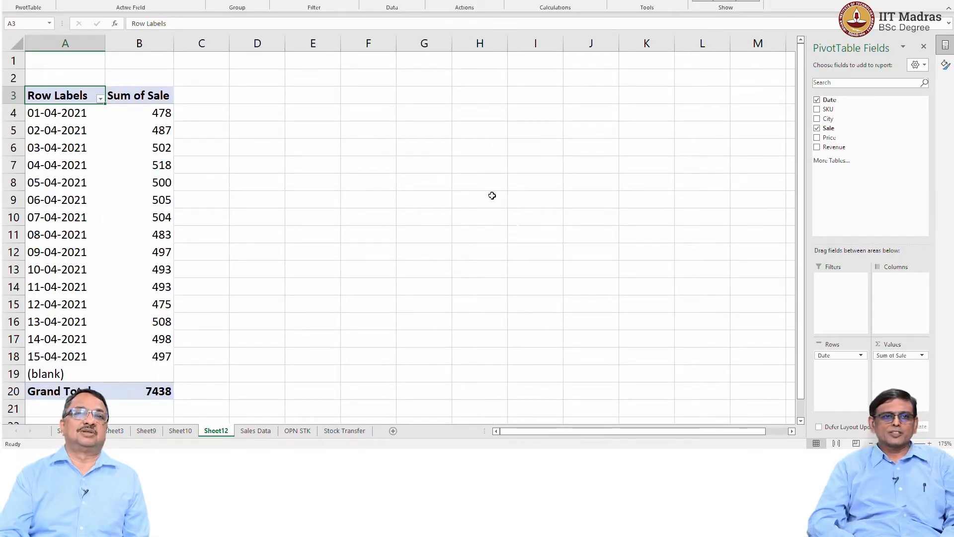
pyautogui.click(100, 98)
pyautogui.scroll(-3, 110, 219)
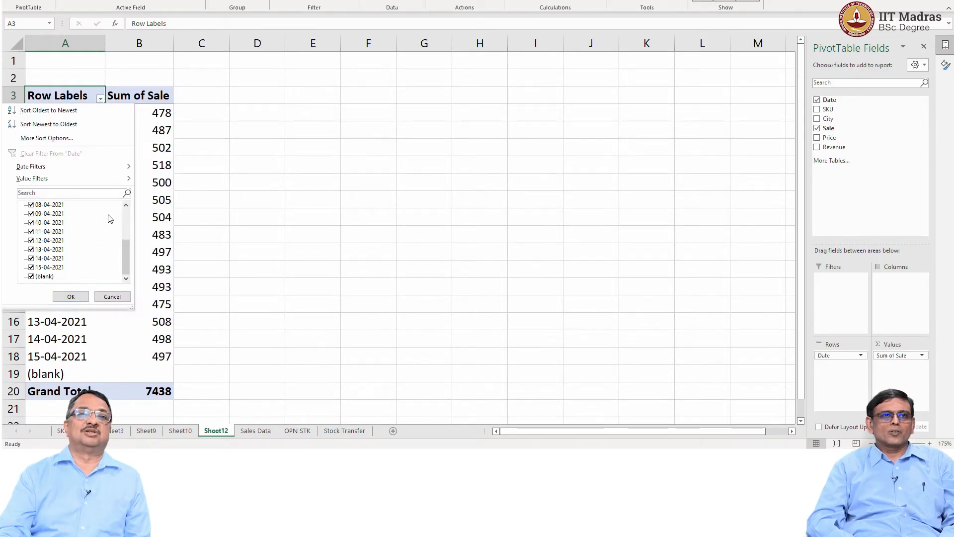
pyautogui.click(45, 276)
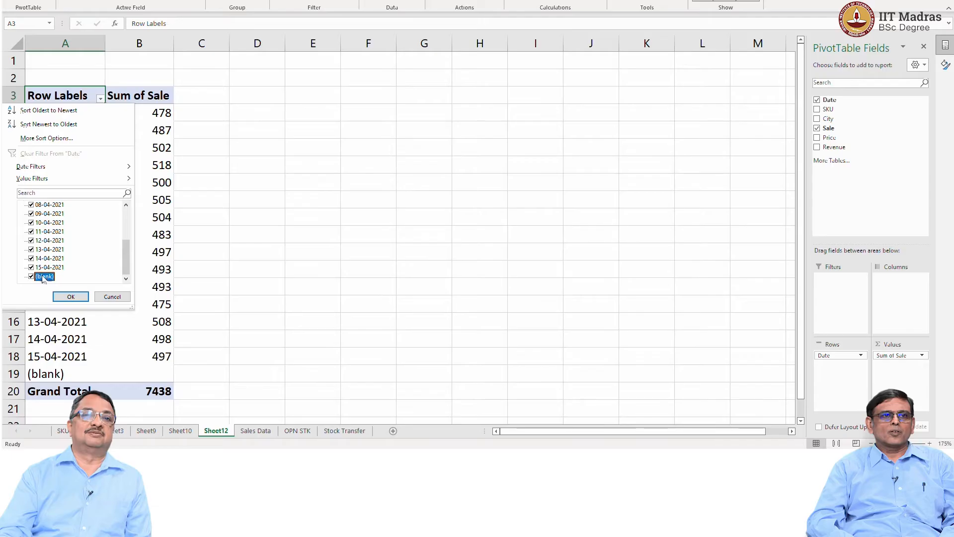
pyautogui.click(75, 298)
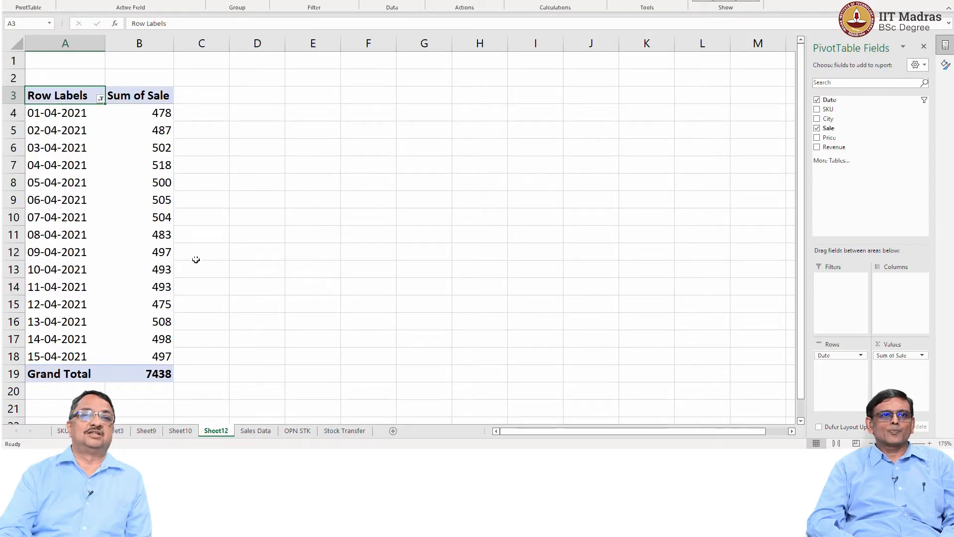
pyautogui.click(58, 106)
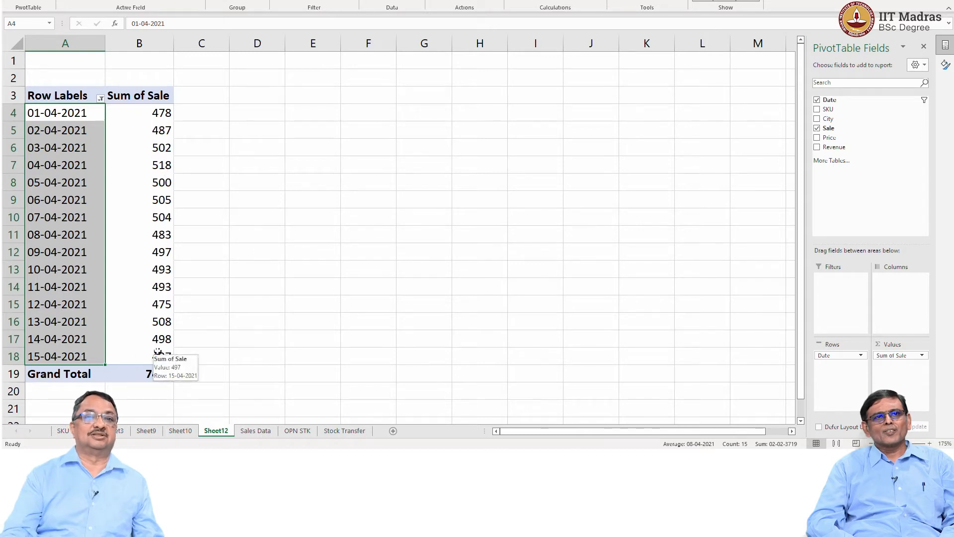
pyautogui.click(102, 217)
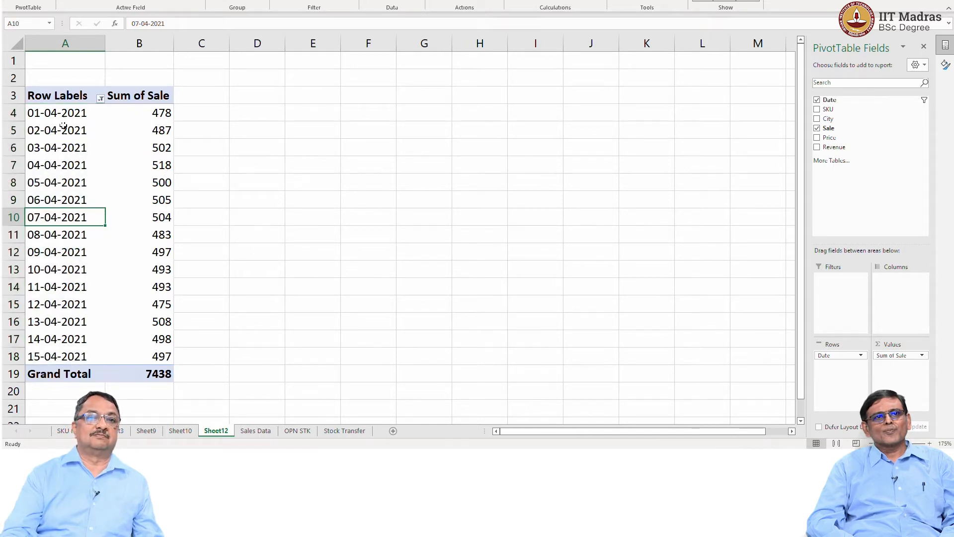
pyautogui.click(46, 106)
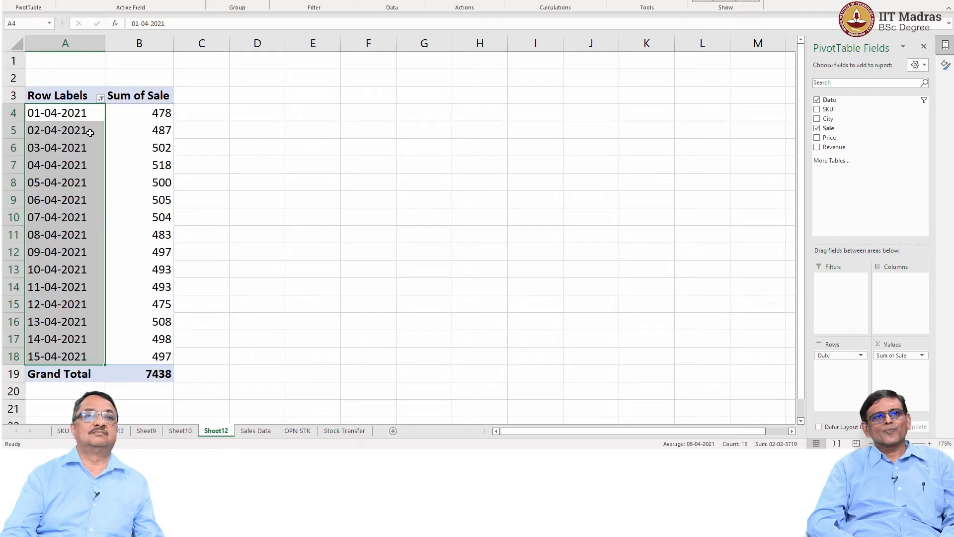
pyautogui.click(124, 124)
pyautogui.click(149, 112)
# Step: Insert a Line chart from the PivotTable range A3:B18, leaving out the Grand Total row
pyautogui.click(149, 101)
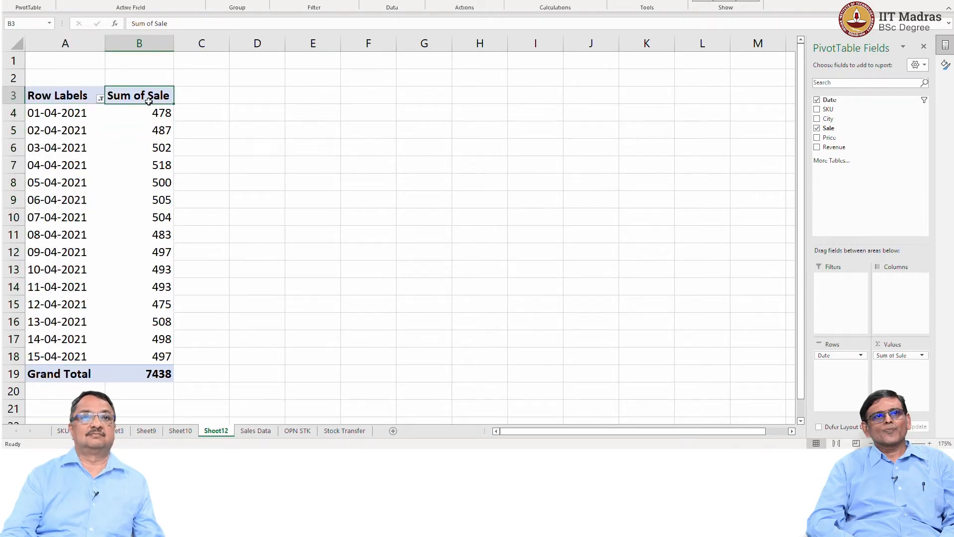
pyautogui.press('Left')
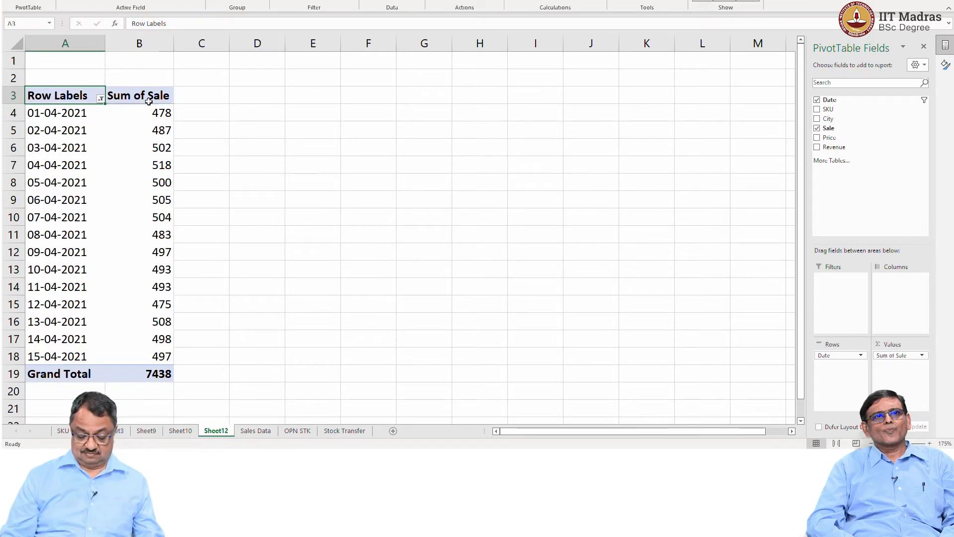
pyautogui.hotkey('shift', 'Right')
pyautogui.hotkey('shift', 'Down')
pyautogui.hotkey('shift', 'Down')
pyautogui.hotkey('shift', 'Down')
pyautogui.hotkey('shift', 'Down')
pyautogui.hotkey('shift', 'Down')
pyautogui.hotkey('shift', 'Down')
pyautogui.hotkey('shift', 'Down')
pyautogui.hotkey('shift', 'Down')
pyautogui.hotkey('shift', 'Down')
pyautogui.hotkey('shift', 'Down')
pyautogui.hotkey('shift', 'Down')
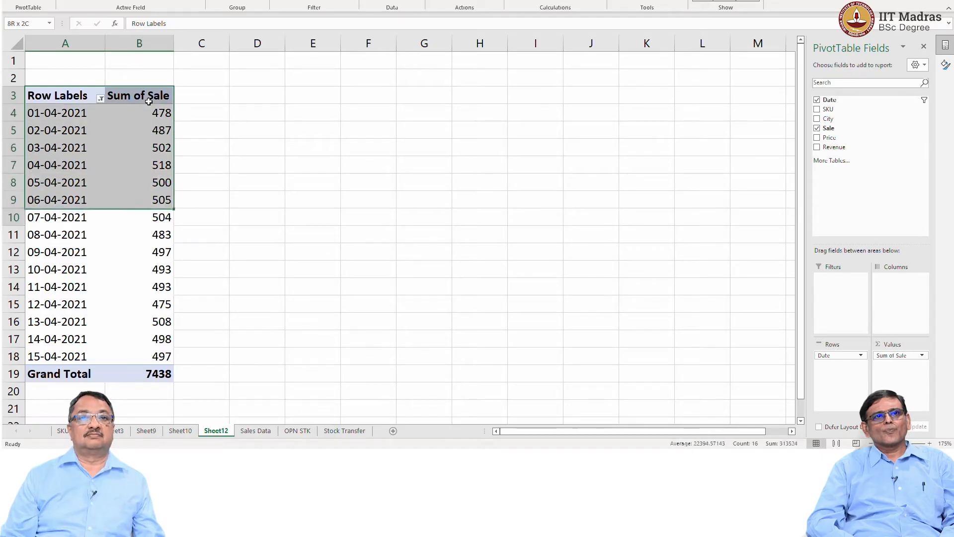
pyautogui.hotkey('shift', 'Down')
pyautogui.hotkey('shift', 'Down')
pyautogui.hotkey('shift', 'Down')
pyautogui.hotkey('shift', 'Down')
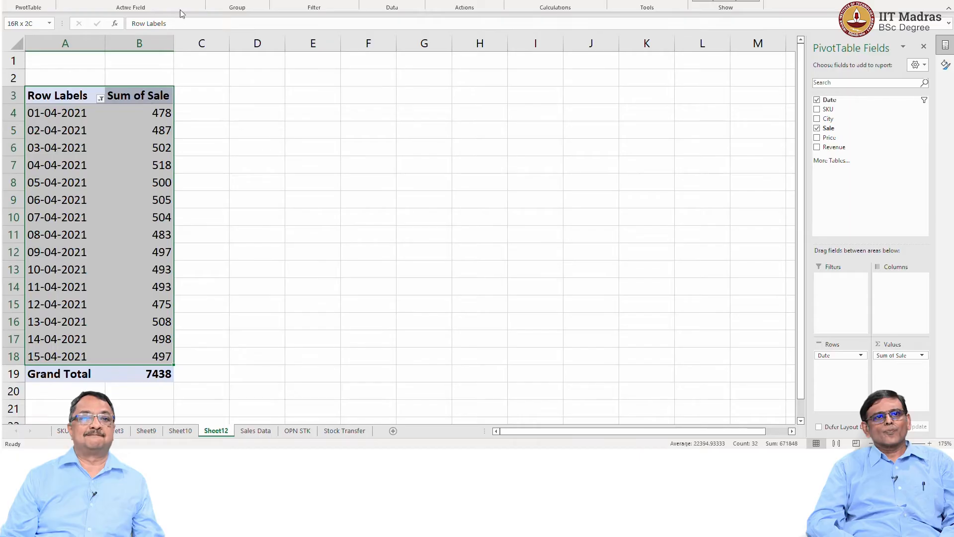
pyautogui.click(62, 0)
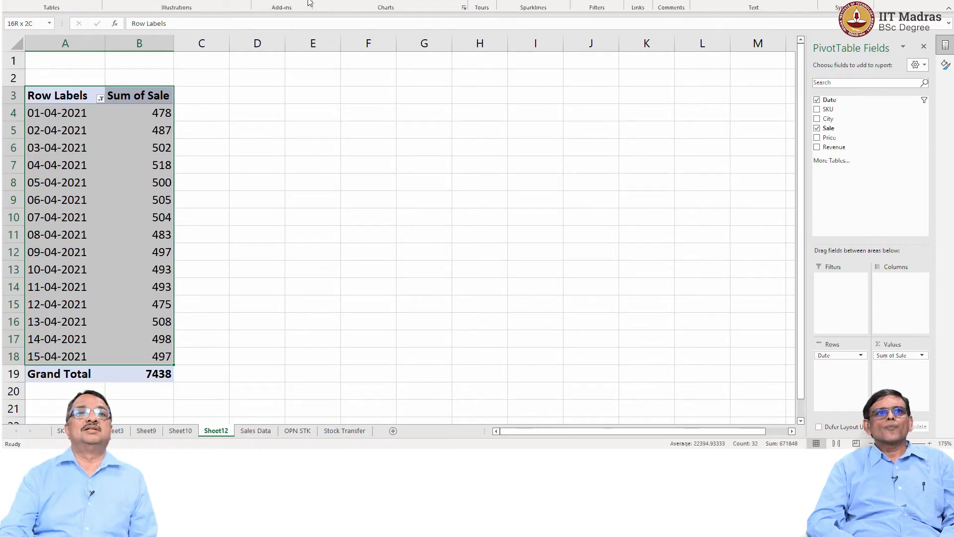
pyautogui.click(337, 0)
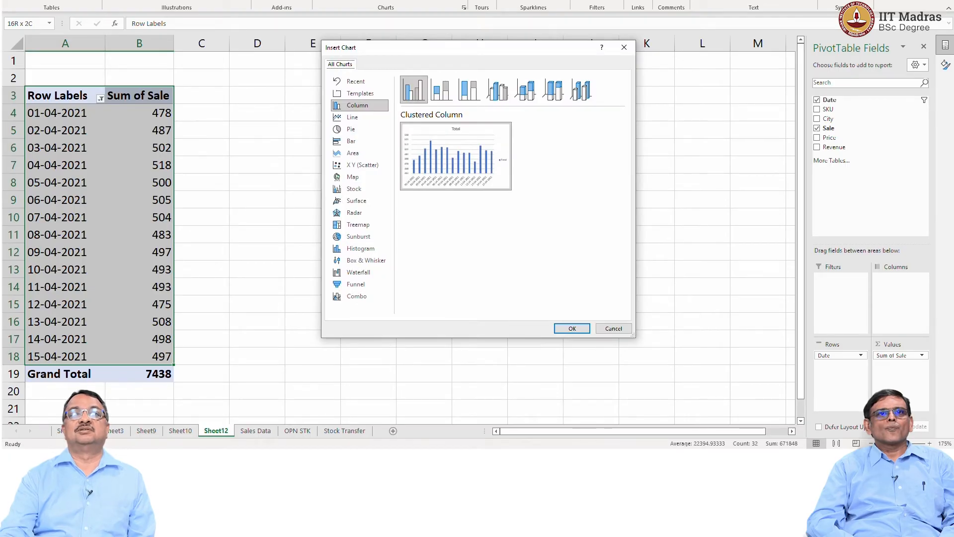
pyautogui.click(343, 118)
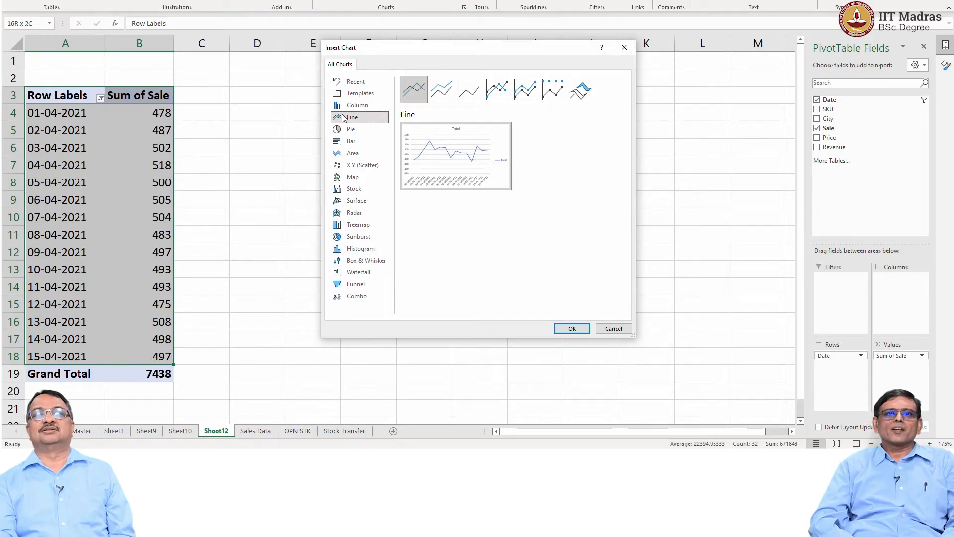
pyautogui.click(572, 329)
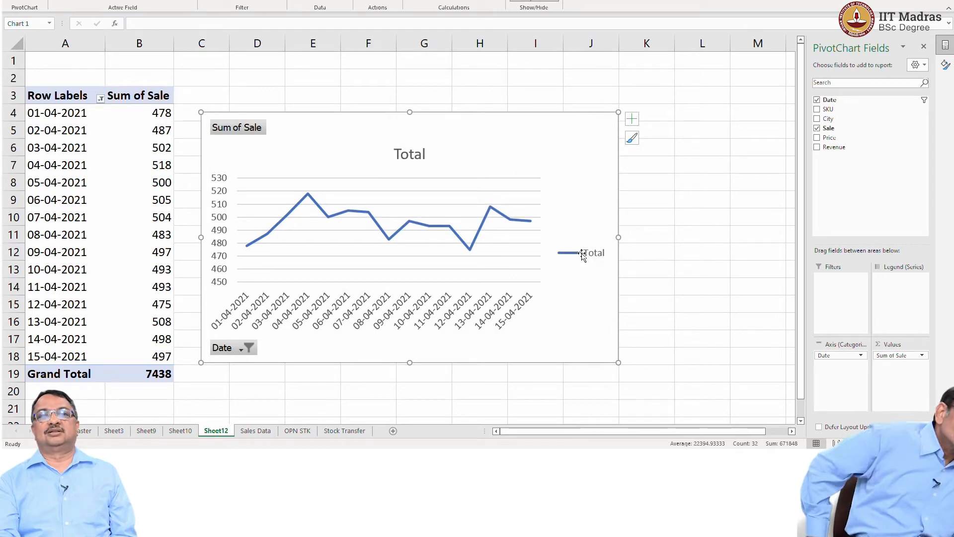
# Step: Delete the line chart's legend and change the chart title to "Volume Trend"
pyautogui.rightClick(583, 254)
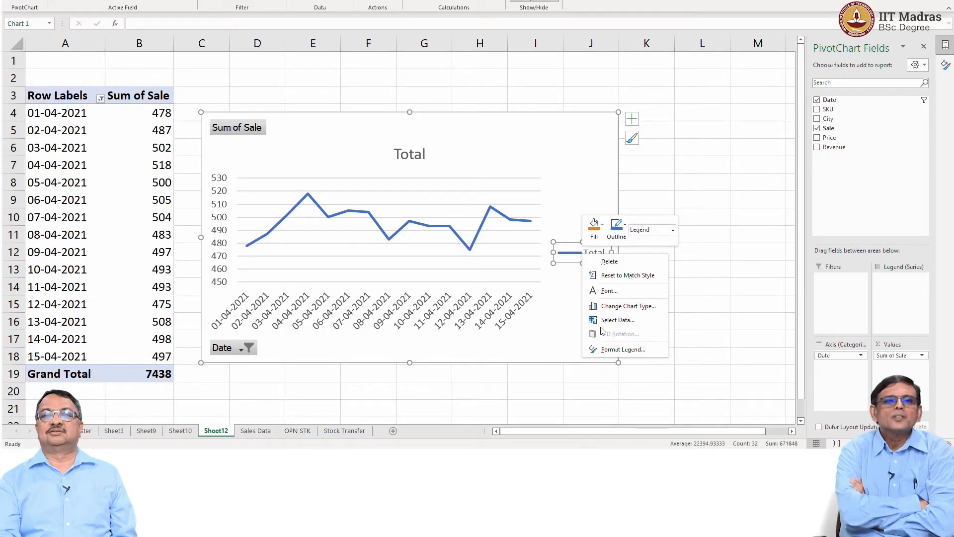
pyautogui.click(611, 261)
pyautogui.doubleClick(401, 155)
pyautogui.doubleClick(401, 155)
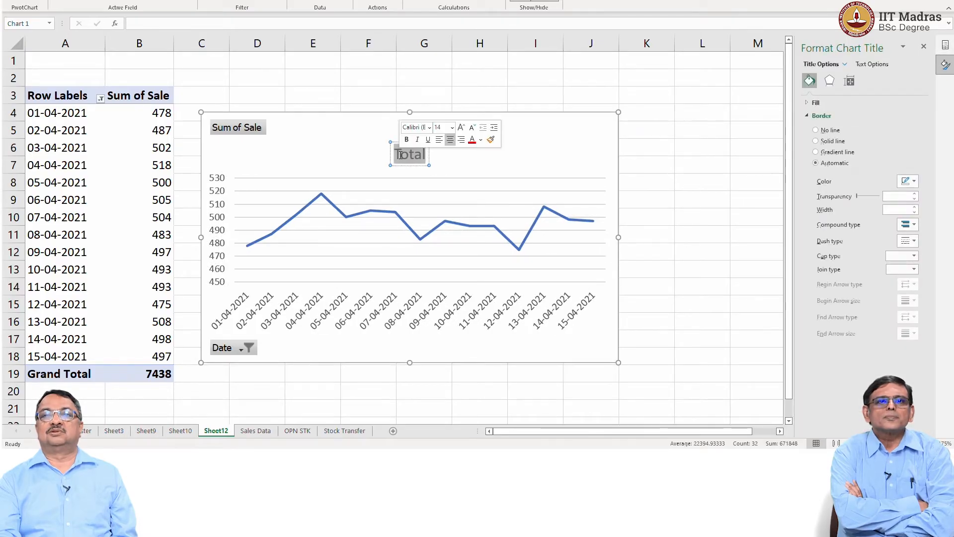
pyautogui.write('V')
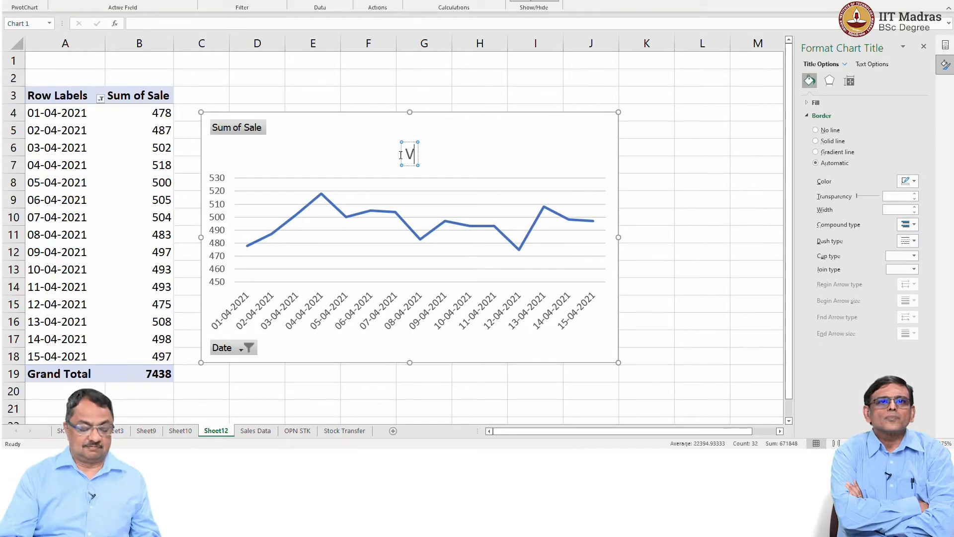
pyautogui.write('olume')
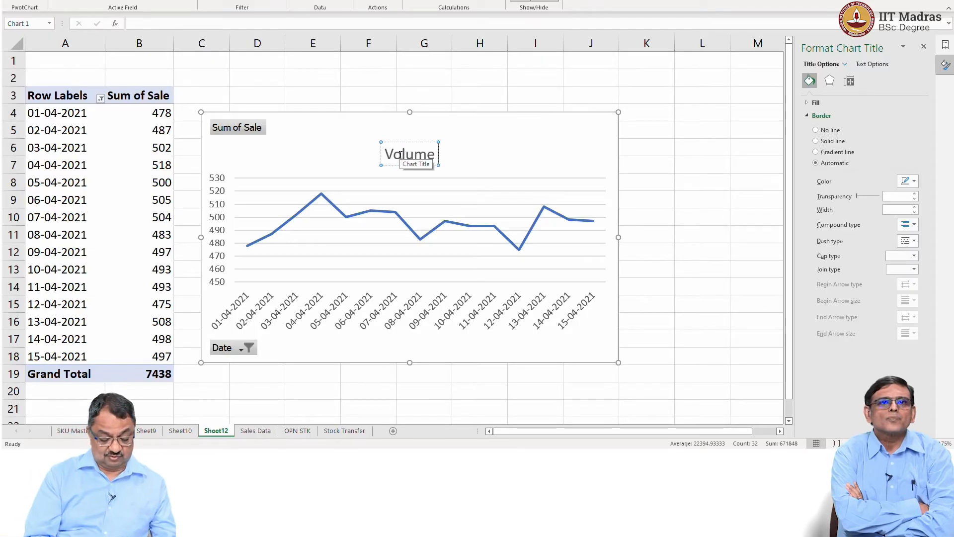
pyautogui.write(' by Da')
pyautogui.press('BackSpace')
pyautogui.press('BackSpace')
pyautogui.press('BackSpace')
pyautogui.press('BackSpace')
pyautogui.press('BackSpace')
pyautogui.press('BackSpace')
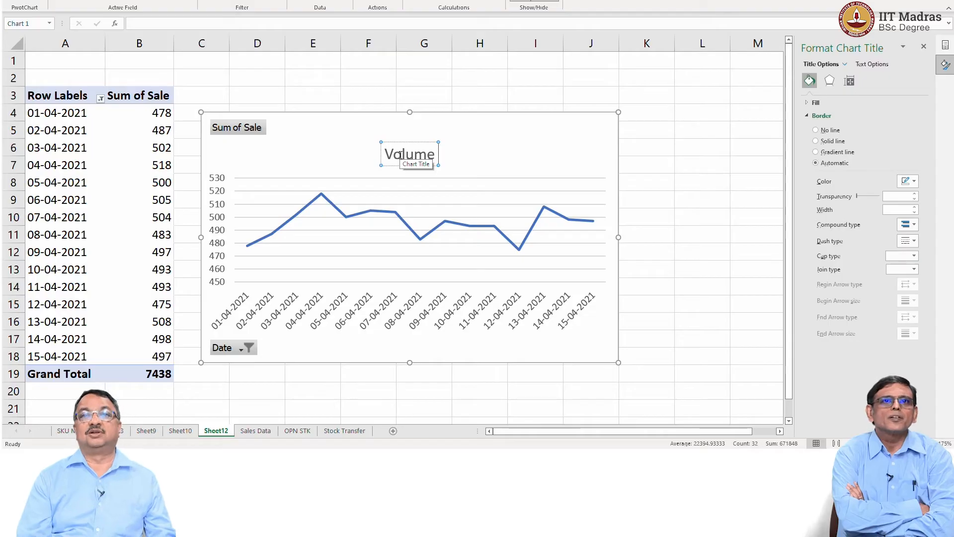
pyautogui.write('Trend')
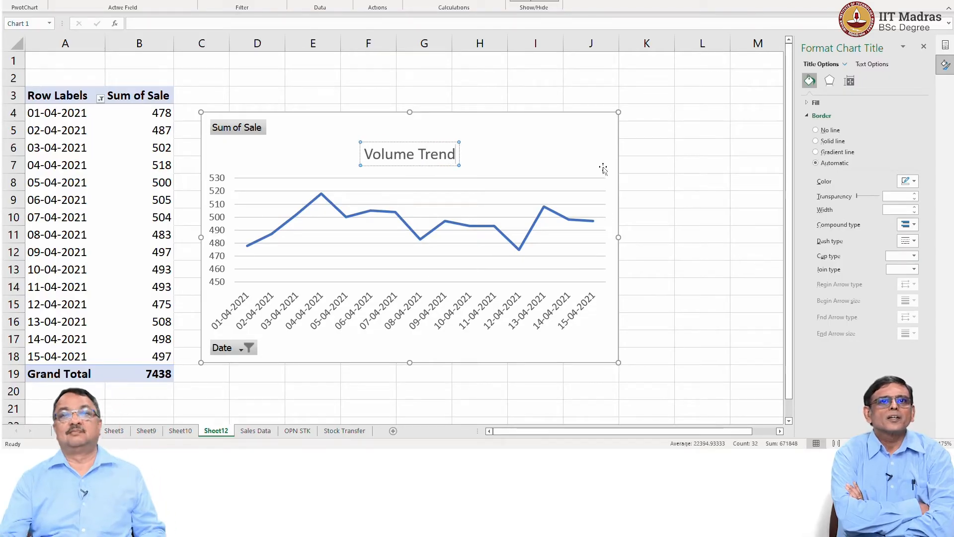
pyautogui.click(602, 123)
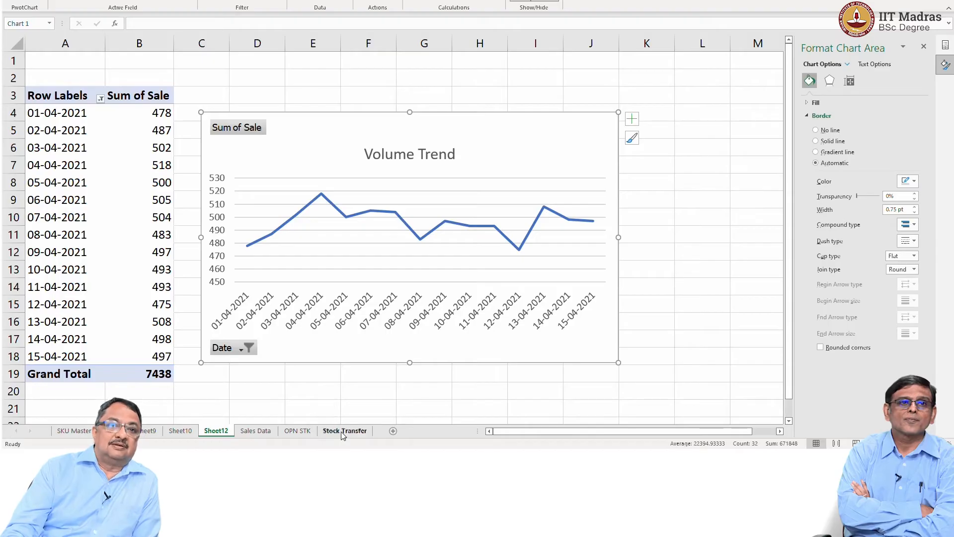
# Step: Create a PivotTable on a new worksheet from columns A to F of the Sales Data sheet
pyautogui.click(271, 433)
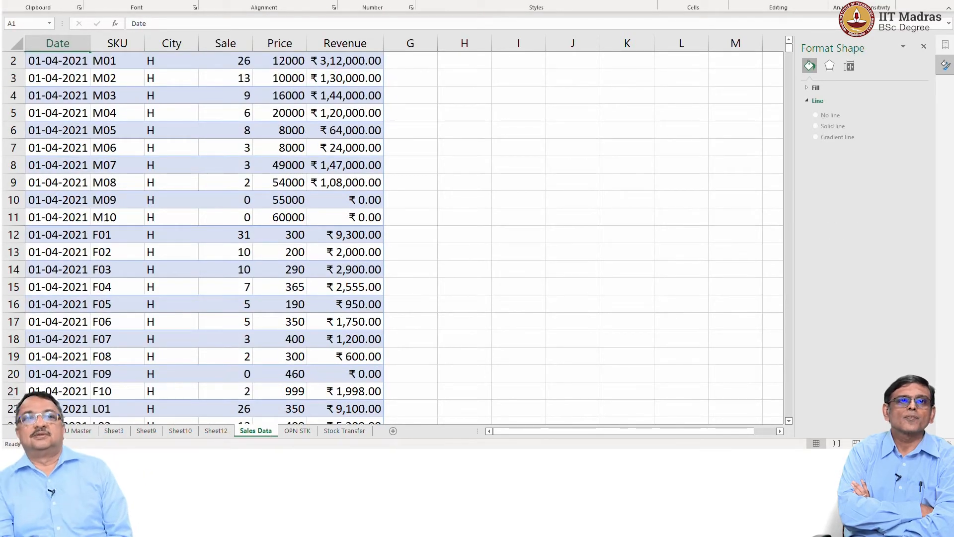
pyautogui.hotkey('alt', 'n')
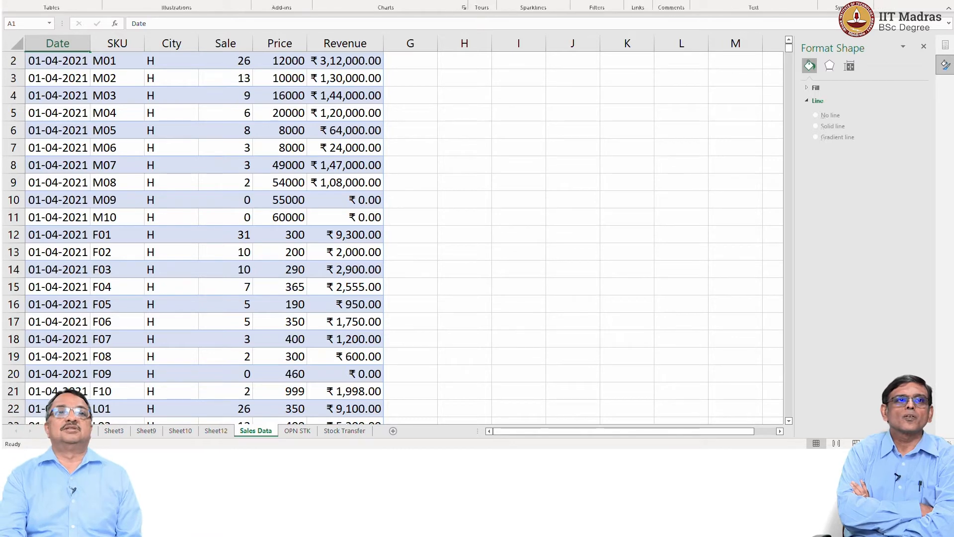
pyautogui.click(15, 4)
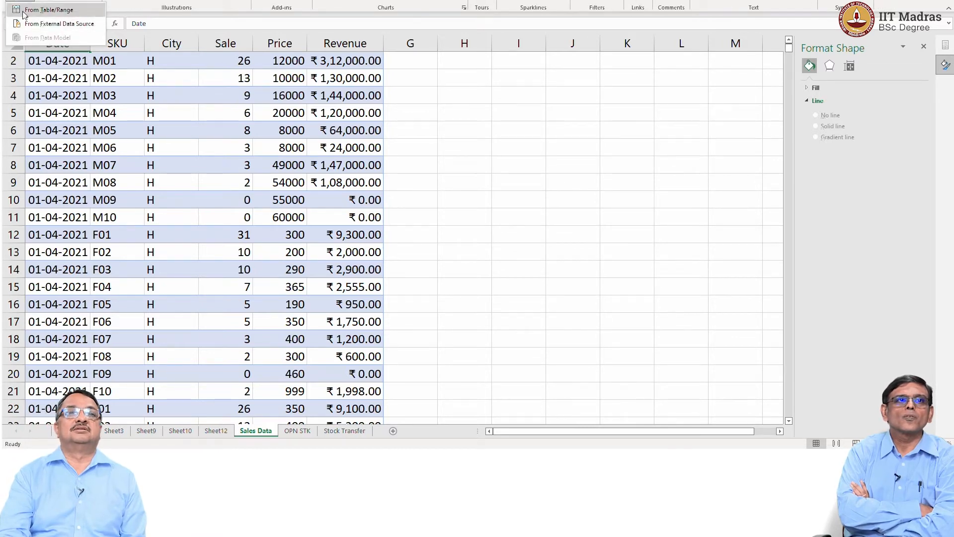
pyautogui.click(23, 11)
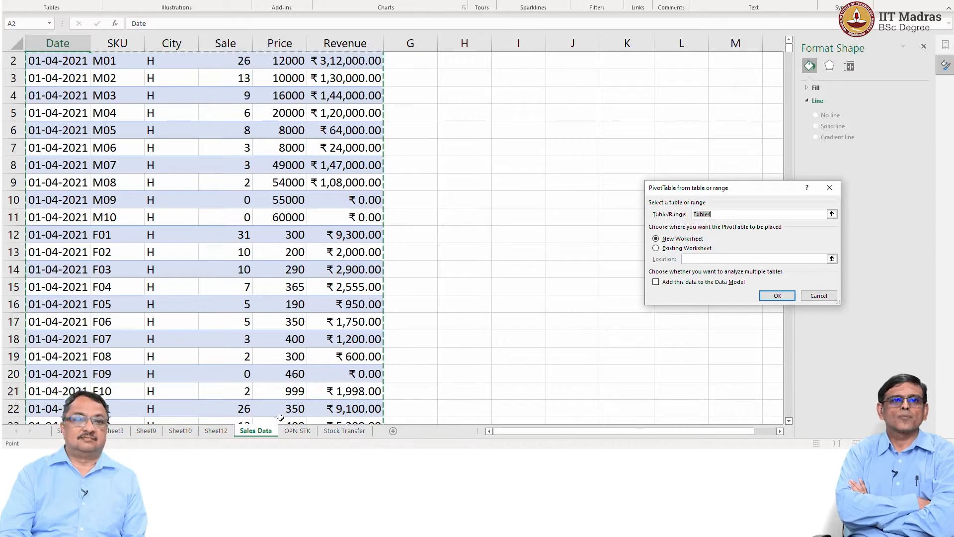
pyautogui.click(253, 432)
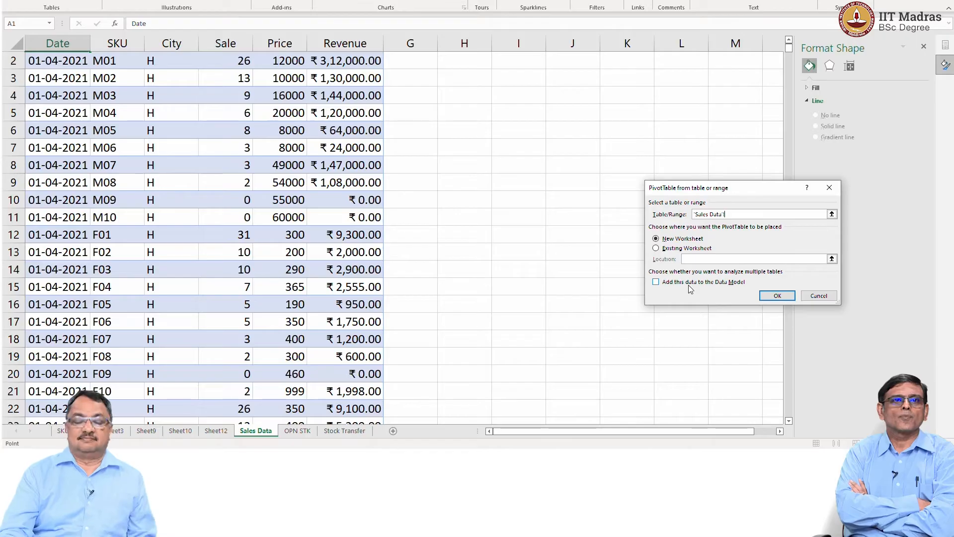
pyautogui.write('$A:')
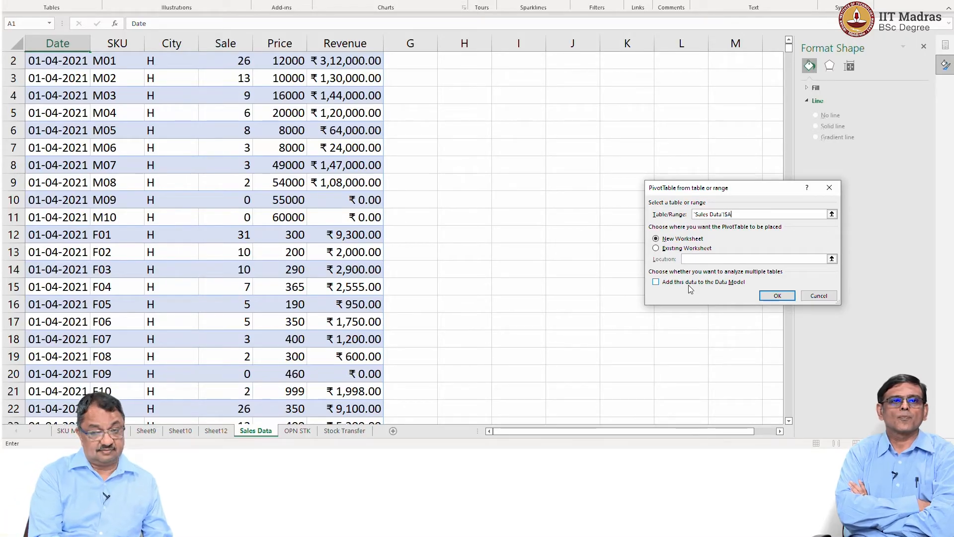
pyautogui.write('$F')
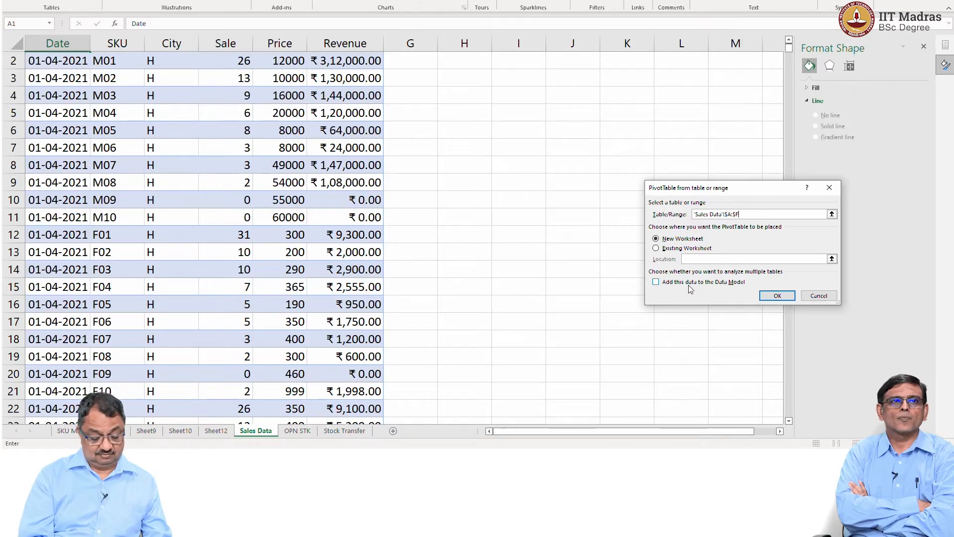
pyautogui.press('Return')
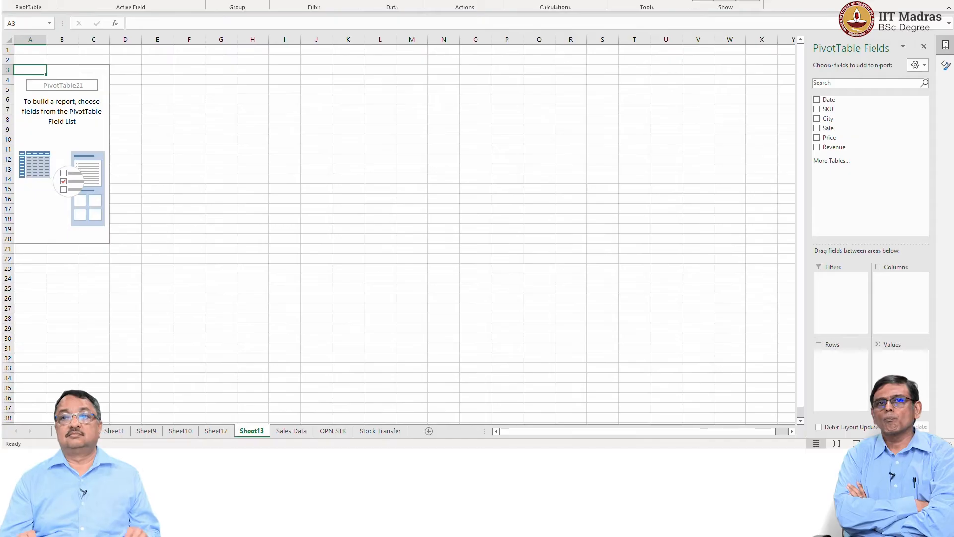
# Step: Set the new PivotTable worksheet's zoom to a custom 175%
pyautogui.click(947, 443)
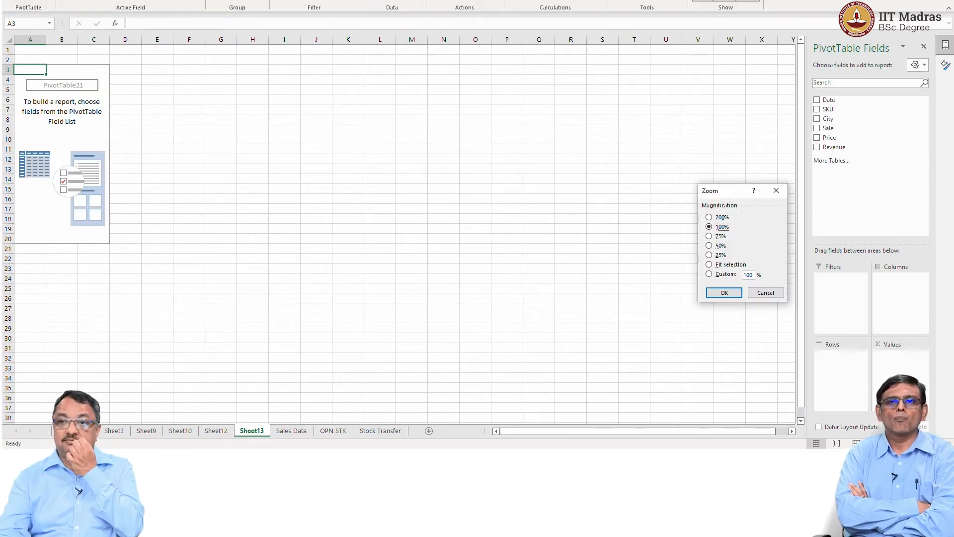
pyautogui.click(709, 275)
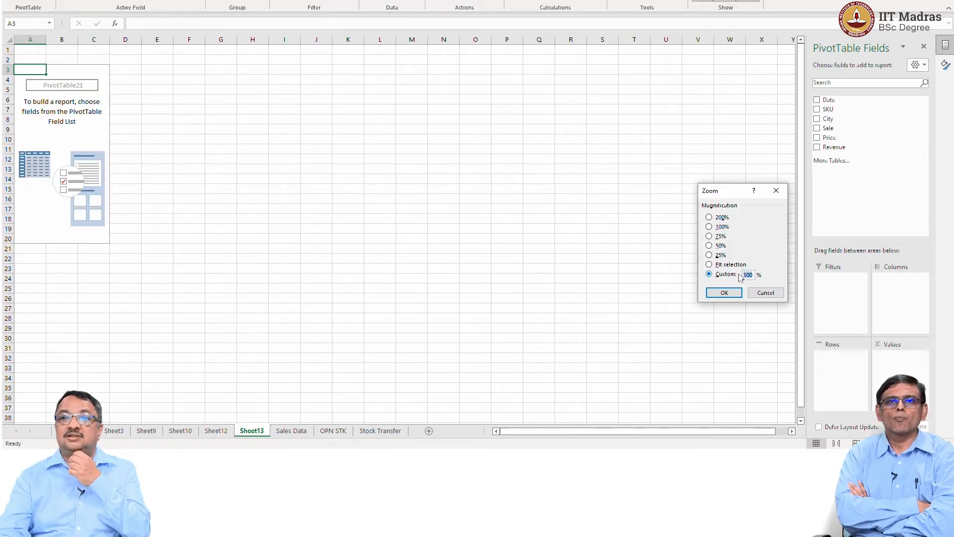
pyautogui.write('175')
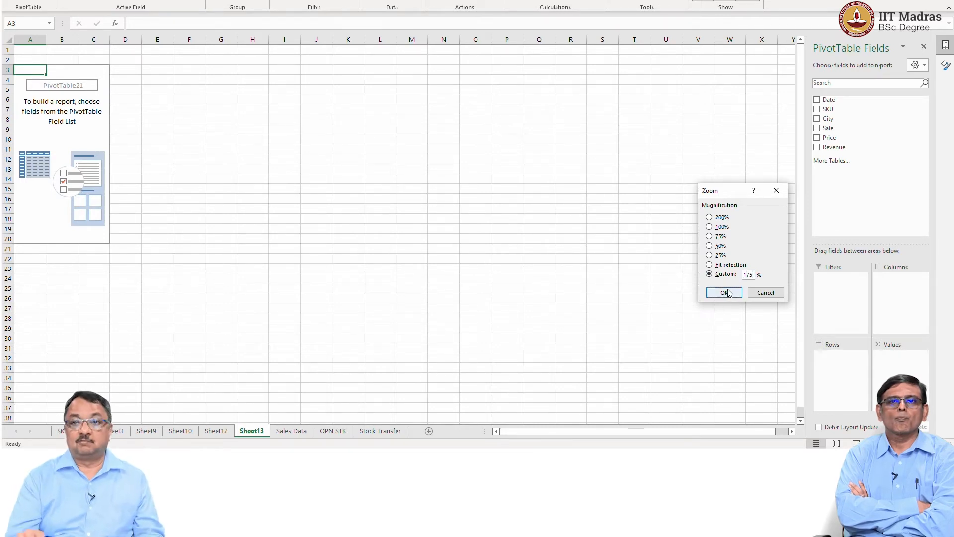
pyautogui.click(724, 293)
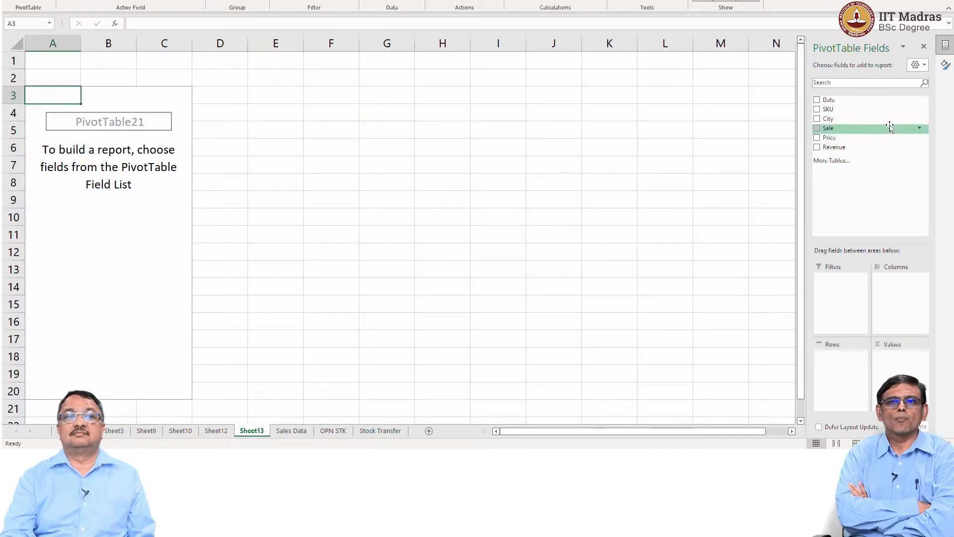
# Step: Lay out the PivotTable with Date as rows and Sum of Revenue as values, and format B4:B18 as Currency
pyautogui.moveTo(890, 100); pyautogui.dragTo(841, 368)
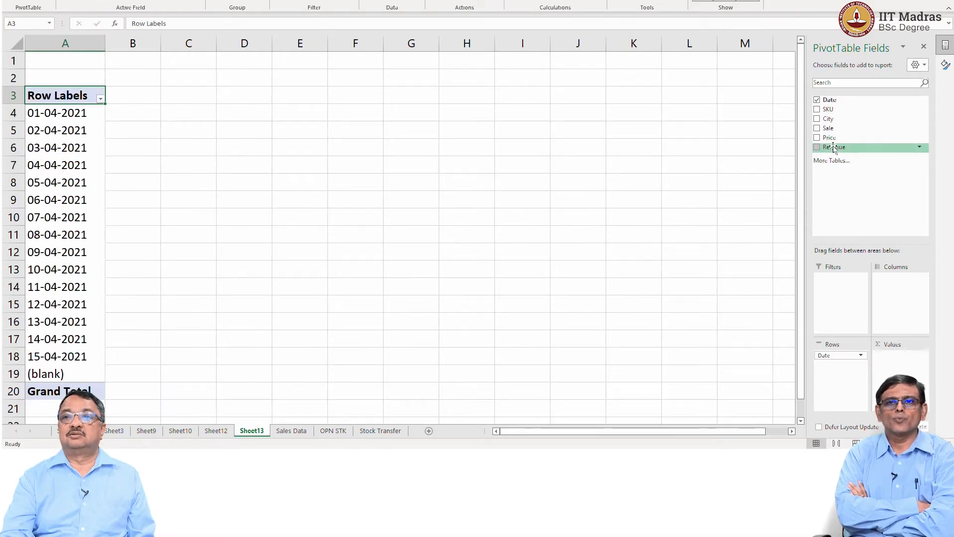
pyautogui.moveTo(833, 149); pyautogui.dragTo(895, 360)
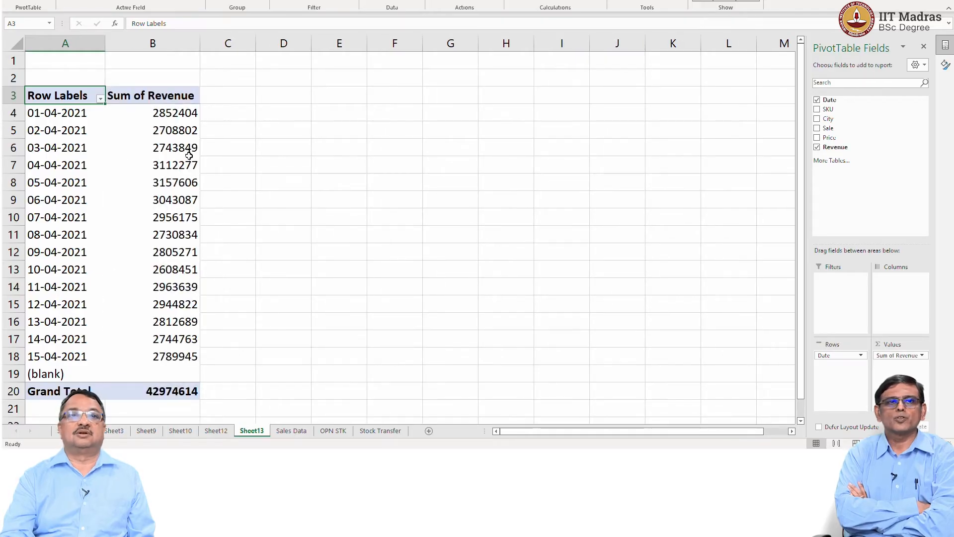
pyautogui.click(176, 115)
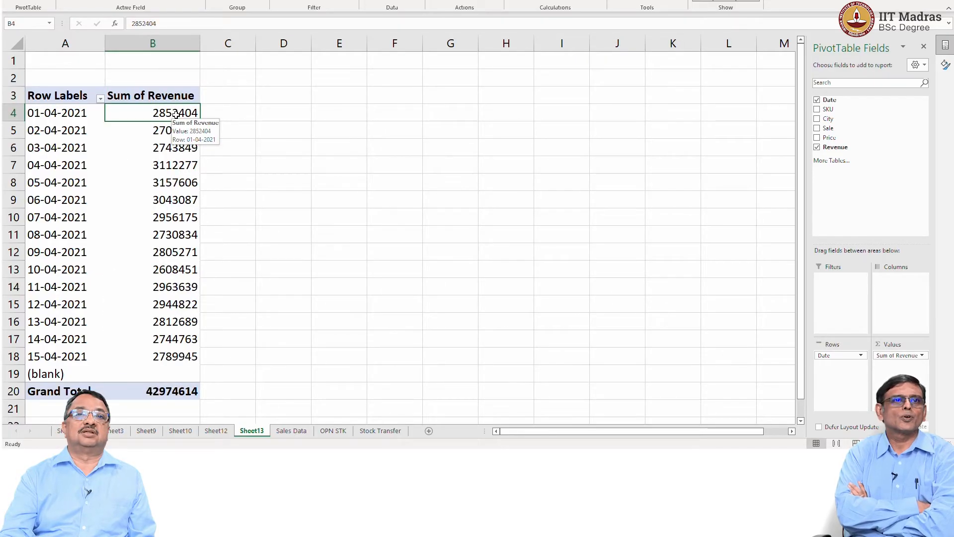
pyautogui.keyDown('shift'); pyautogui.click(164, 352); pyautogui.keyUp('shift')
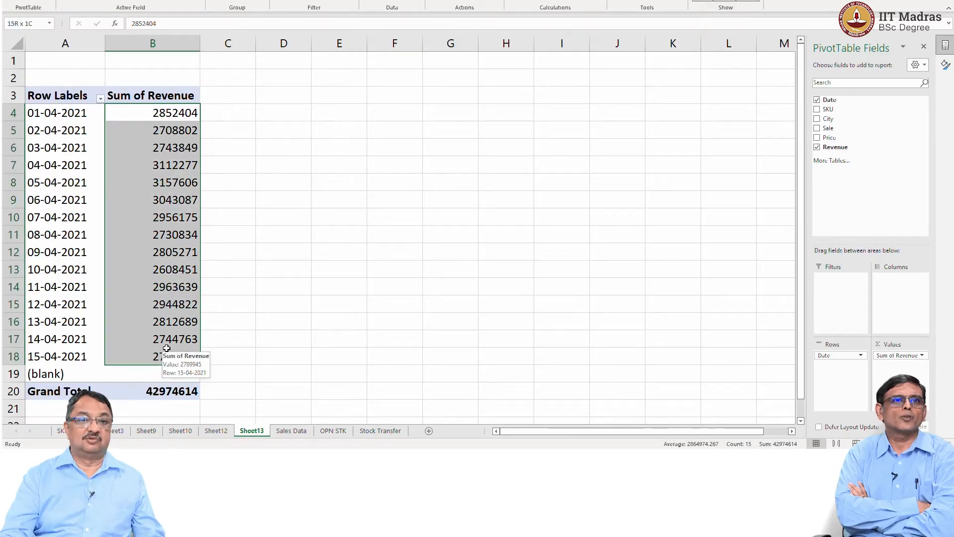
pyautogui.hotkey('alt', 'h')
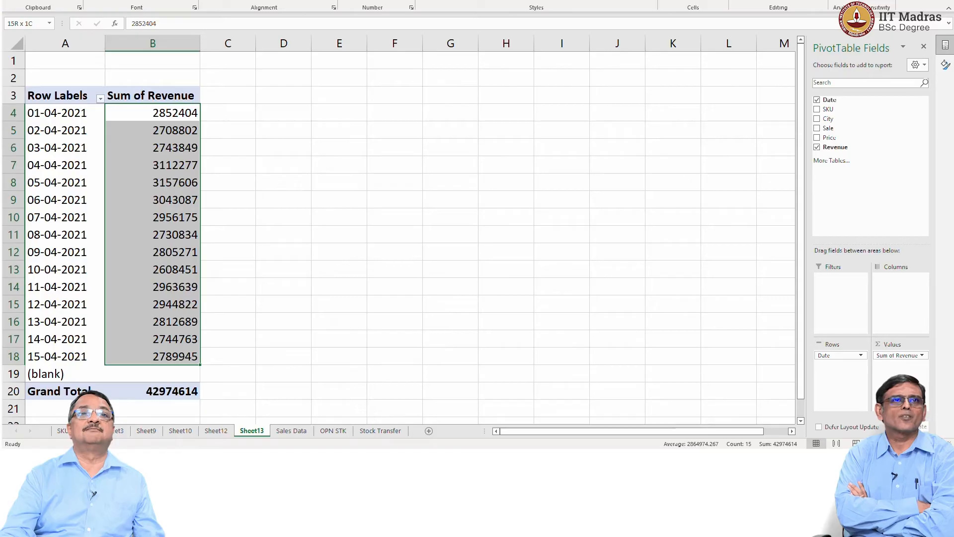
pyautogui.click(405, 1)
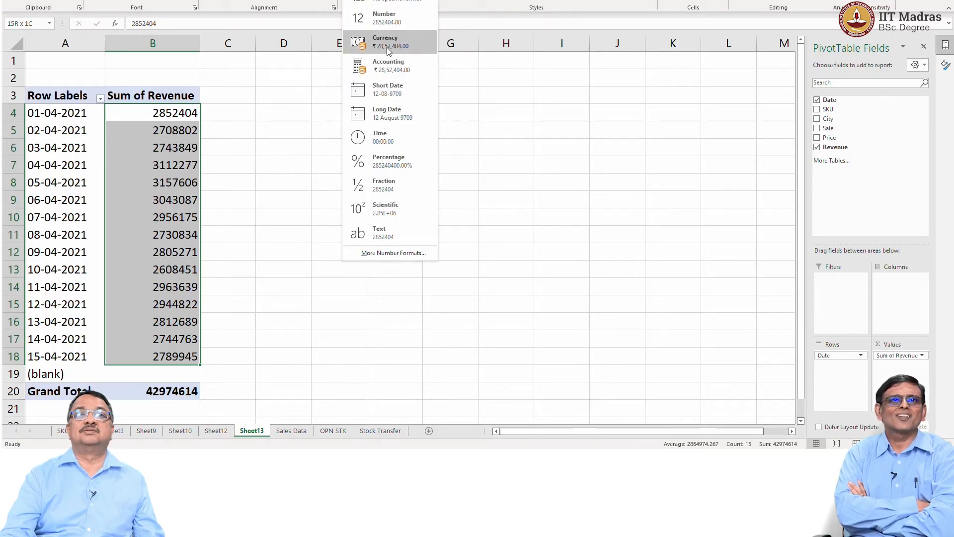
pyautogui.click(387, 46)
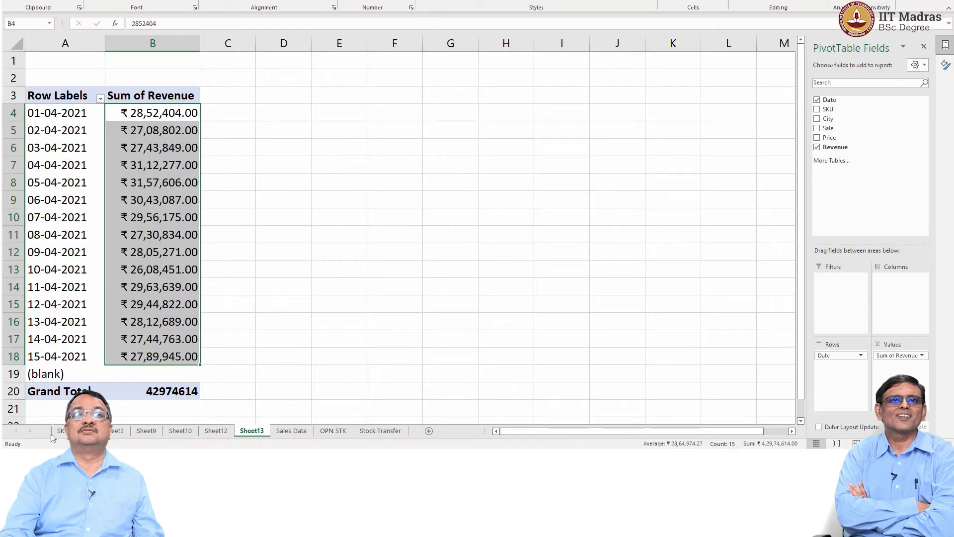
# Step: Filter the (blank) entry out of the revenue PivotTable's date row labels
pyautogui.click(101, 99)
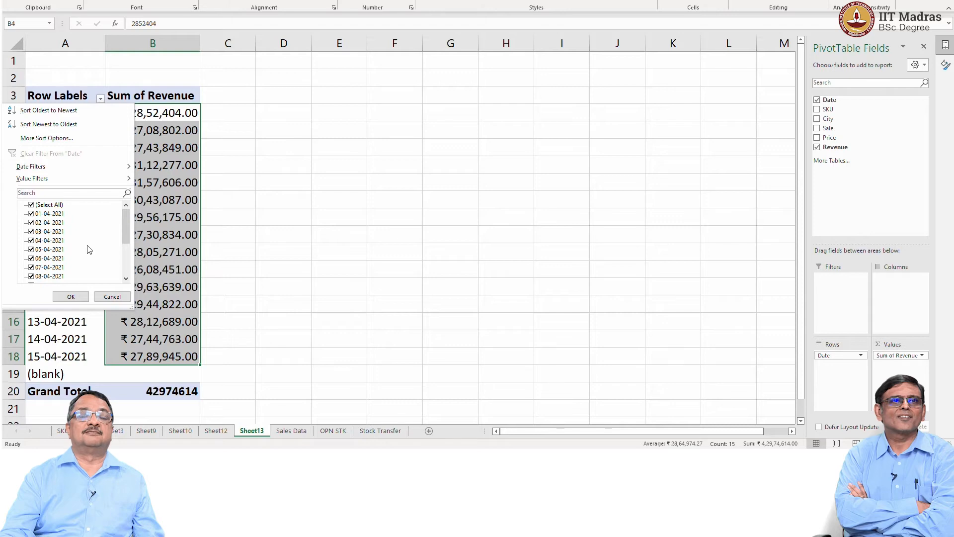
pyautogui.scroll(-3, 88, 249)
pyautogui.click(48, 276)
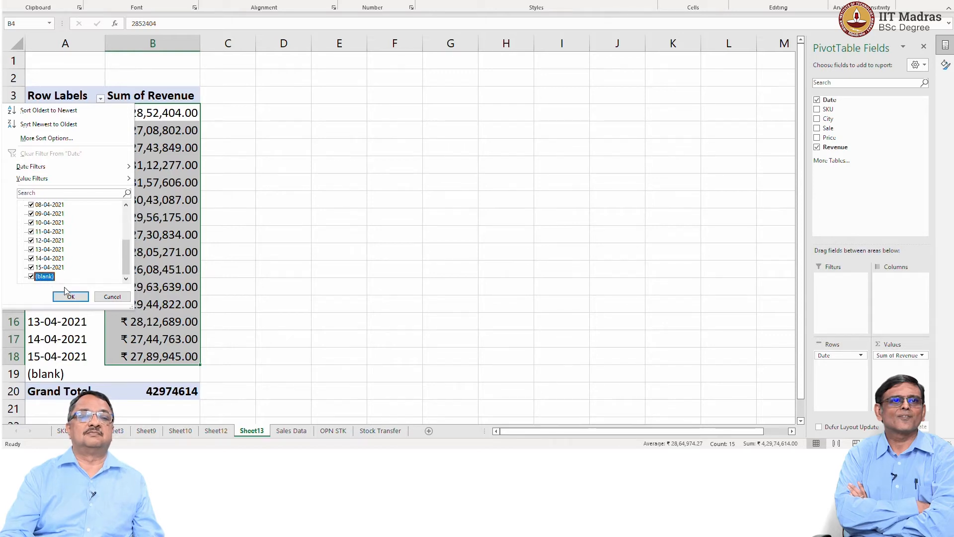
pyautogui.click(30, 276)
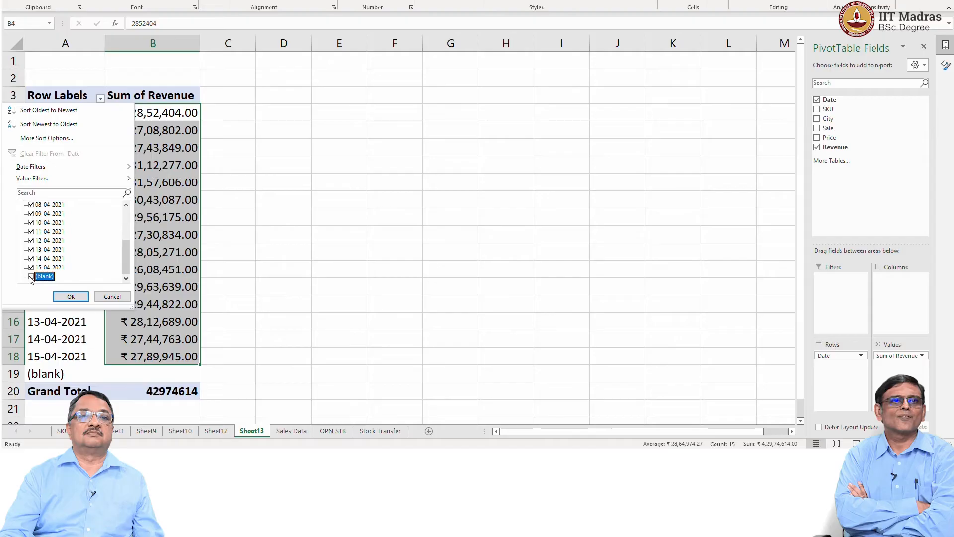
pyautogui.click(71, 296)
pyautogui.click(260, 253)
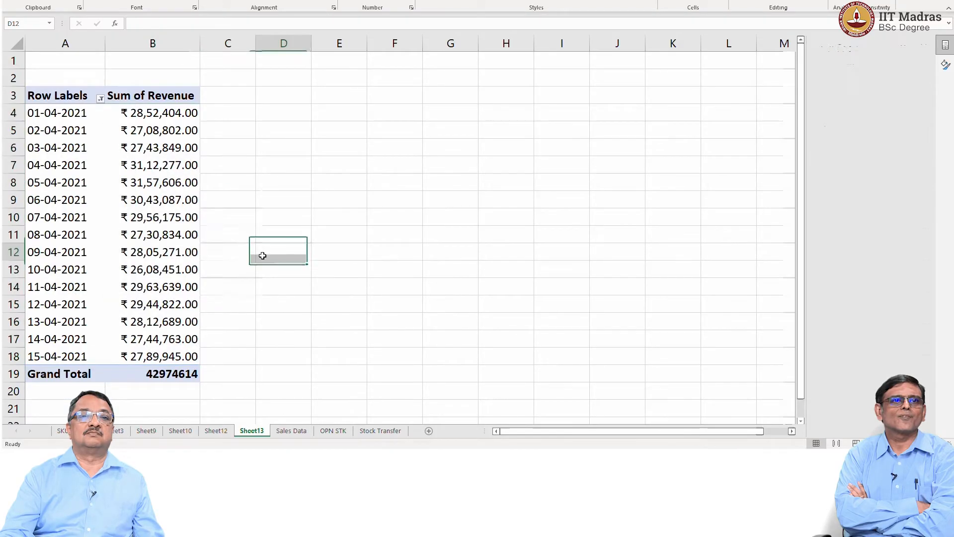
# Step: Insert a Line chart from the revenue PivotTable range A3:B18, leaving out the Grand Total row
pyautogui.click(42, 112)
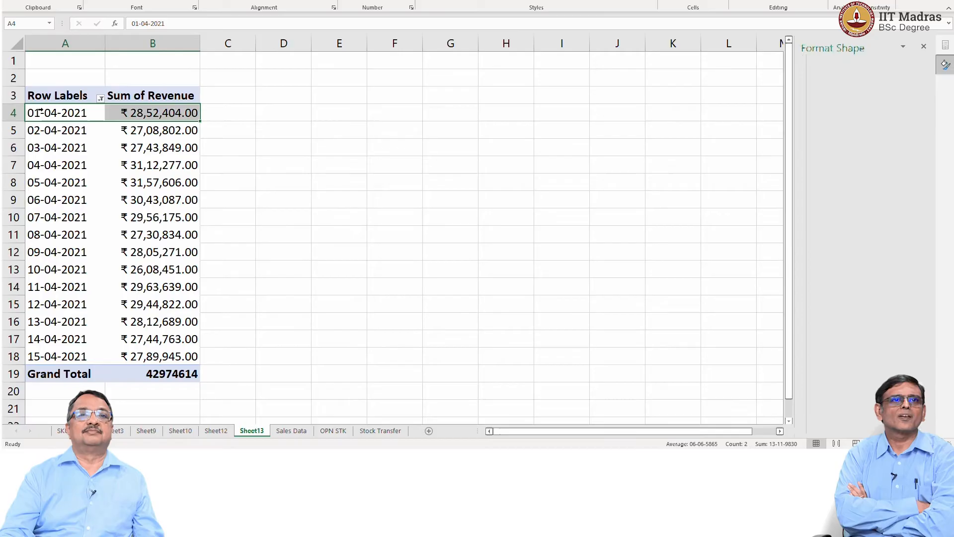
pyautogui.click(47, 93)
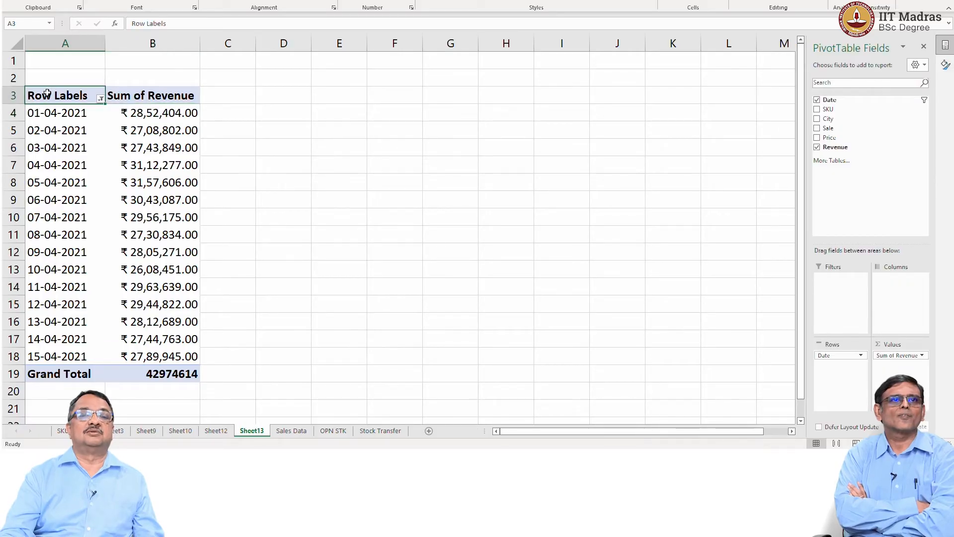
pyautogui.keyDown('shift'); pyautogui.click(183, 357); pyautogui.keyUp('shift')
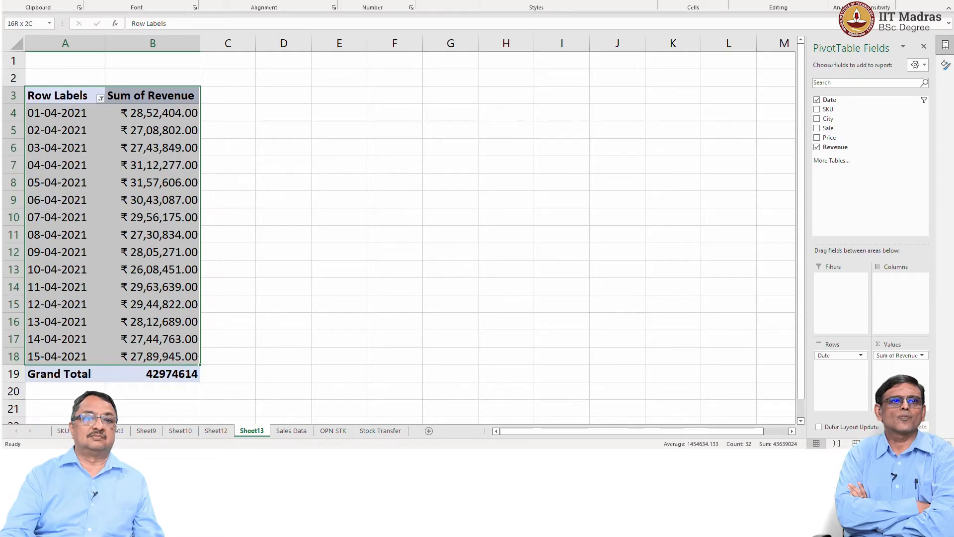
pyautogui.click(74, 0)
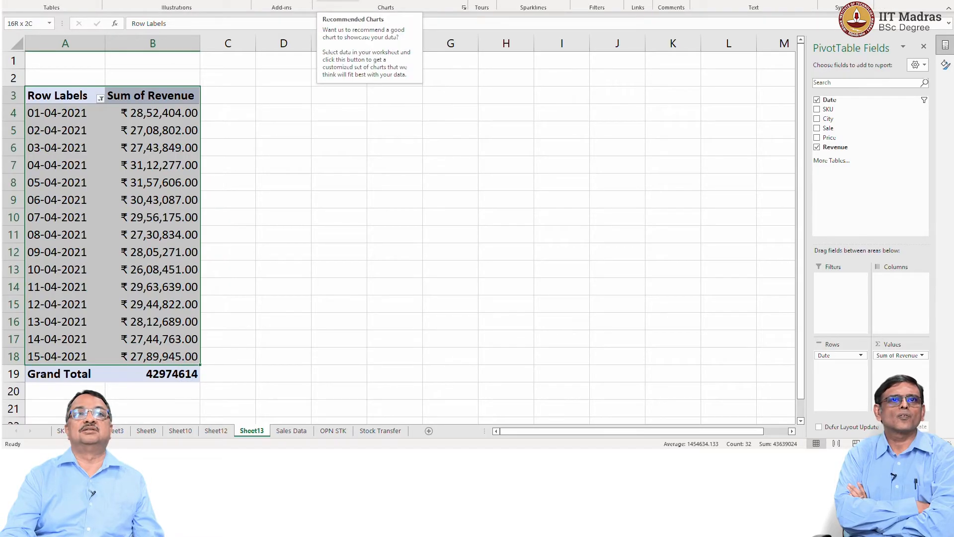
pyautogui.click(330, 1)
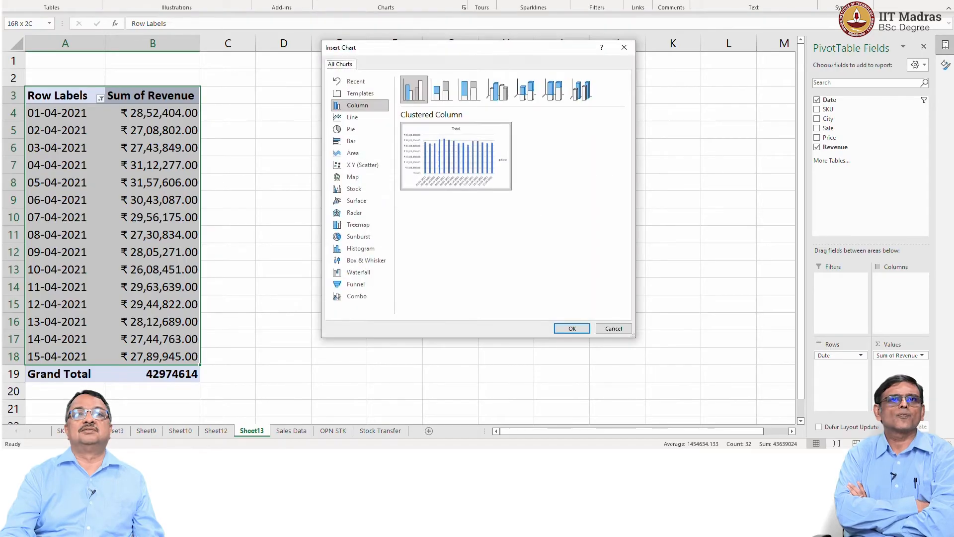
pyautogui.click(367, 117)
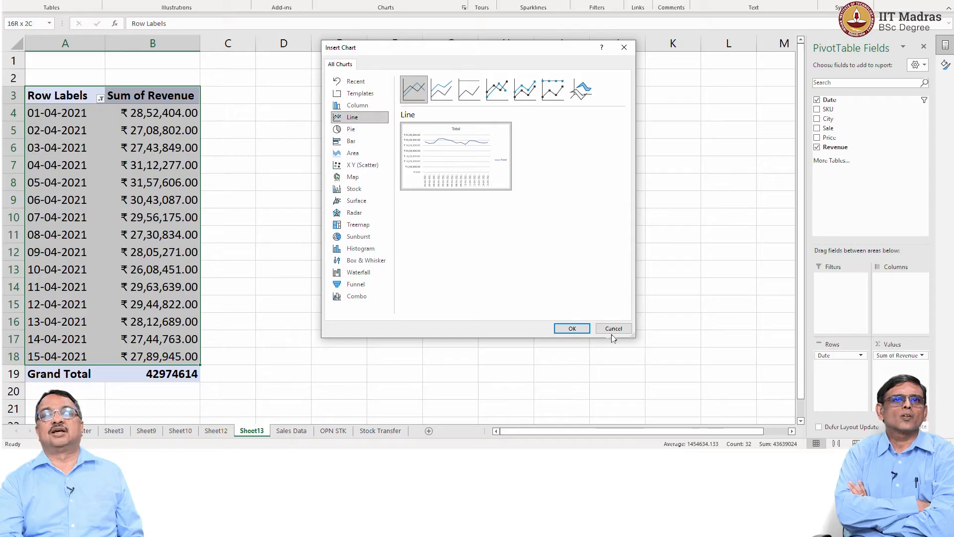
pyautogui.click(570, 328)
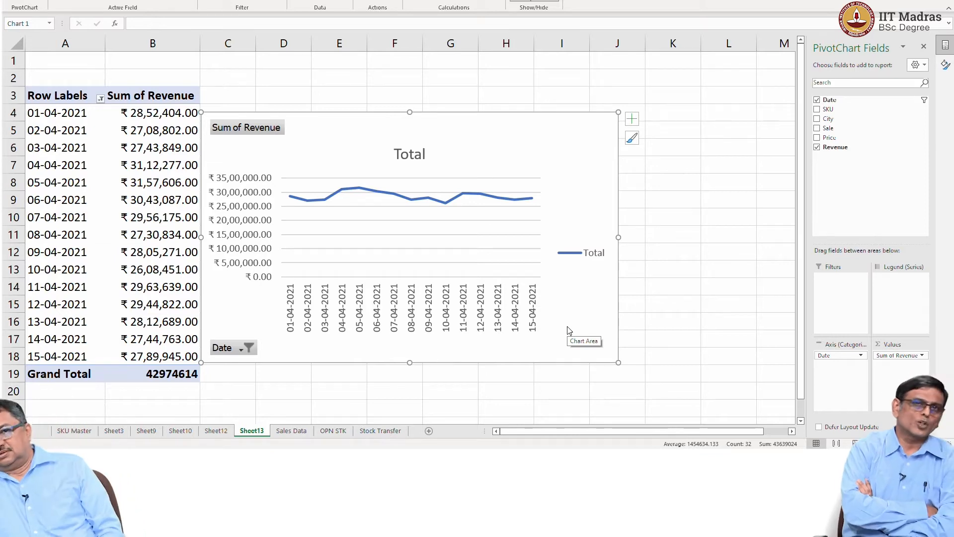
# Step: Delete the revenue chart's legend and move the chart away from the PivotTable so it starts around cell F4
pyautogui.click(598, 255)
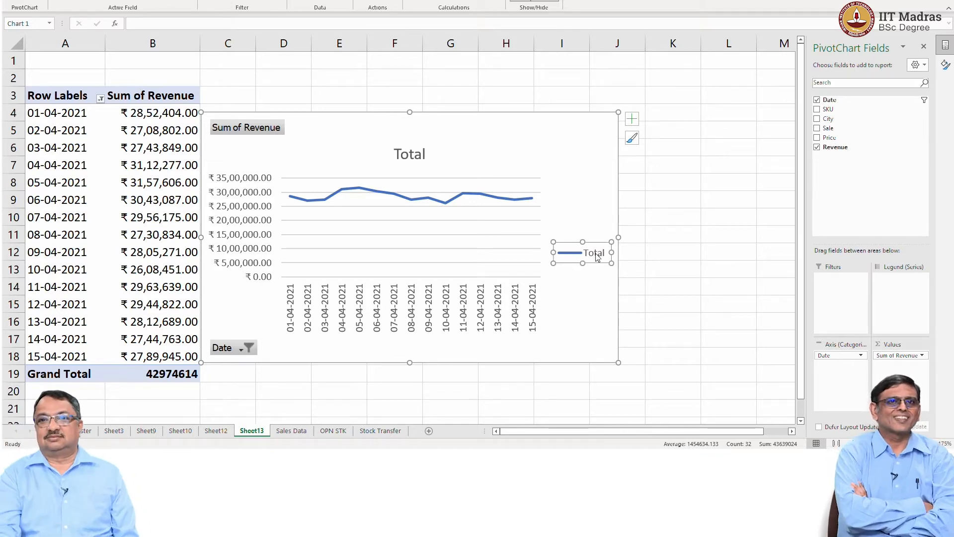
pyautogui.press('Delete')
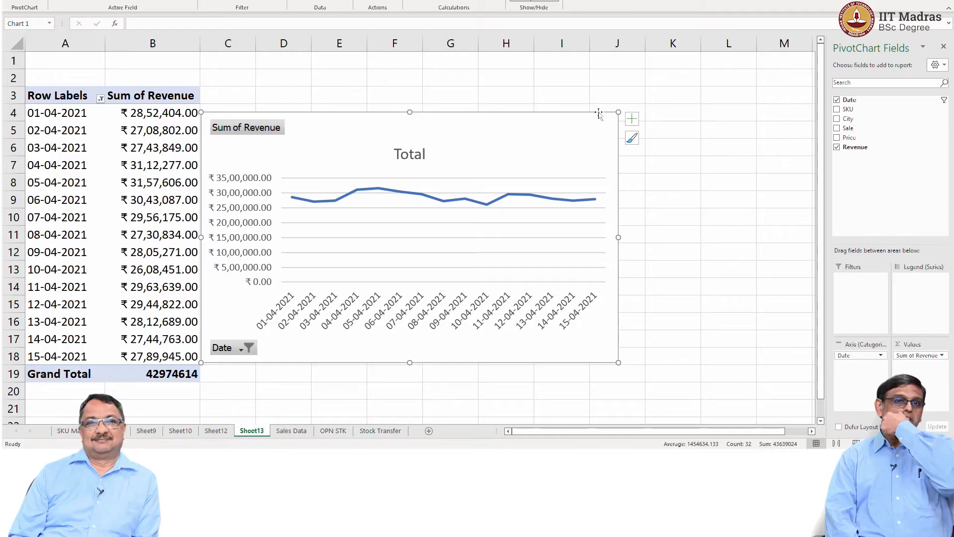
pyautogui.moveTo(505, 143); pyautogui.dragTo(688, 135)
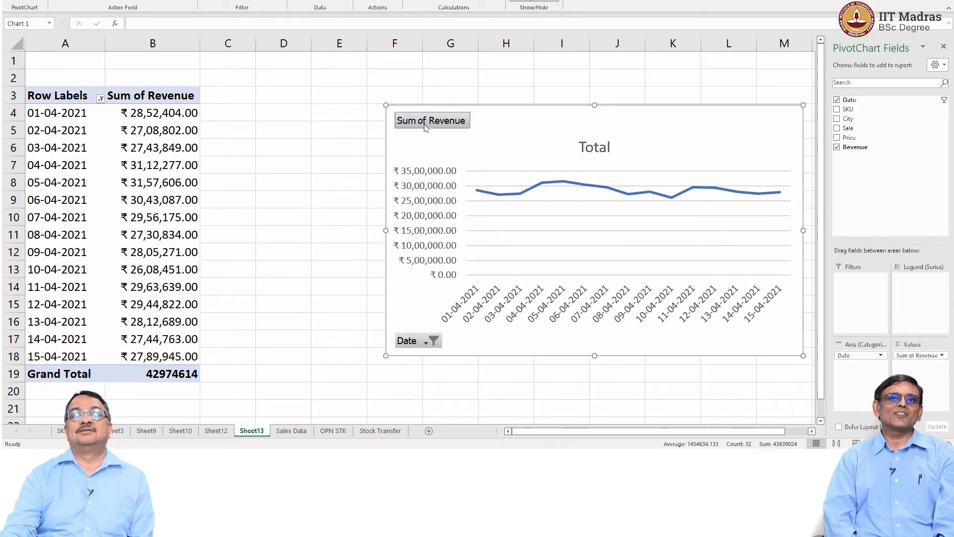
pyautogui.doubleClick(590, 145)
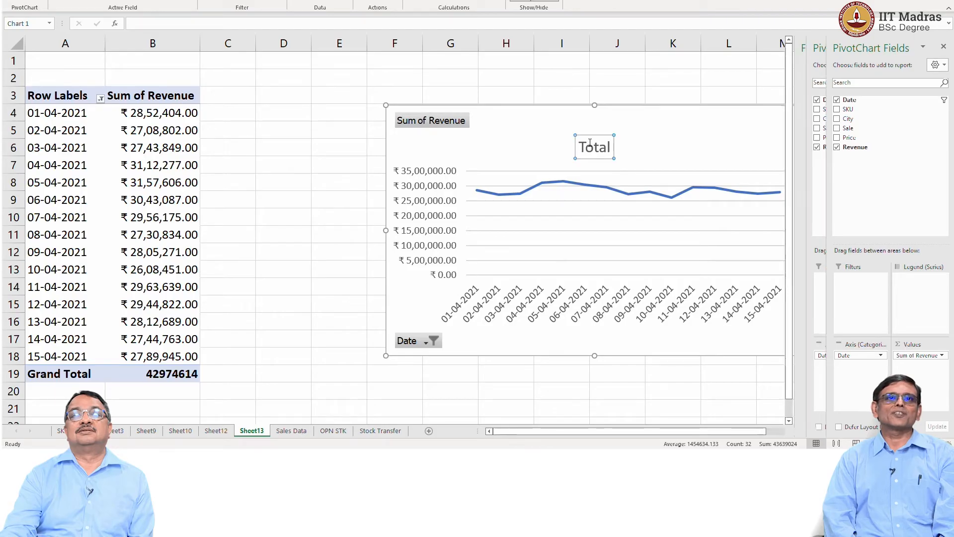
pyautogui.click(429, 120)
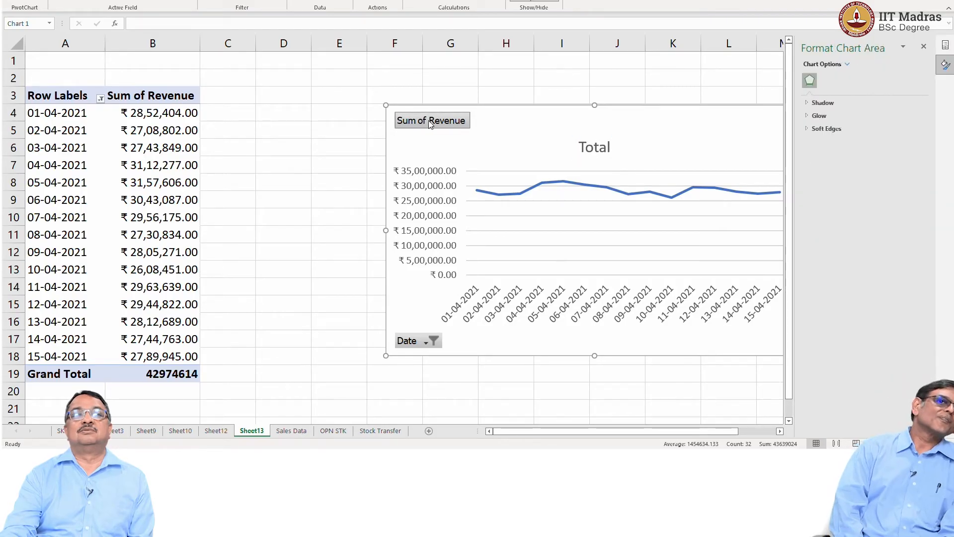
pyautogui.rightClick(429, 120)
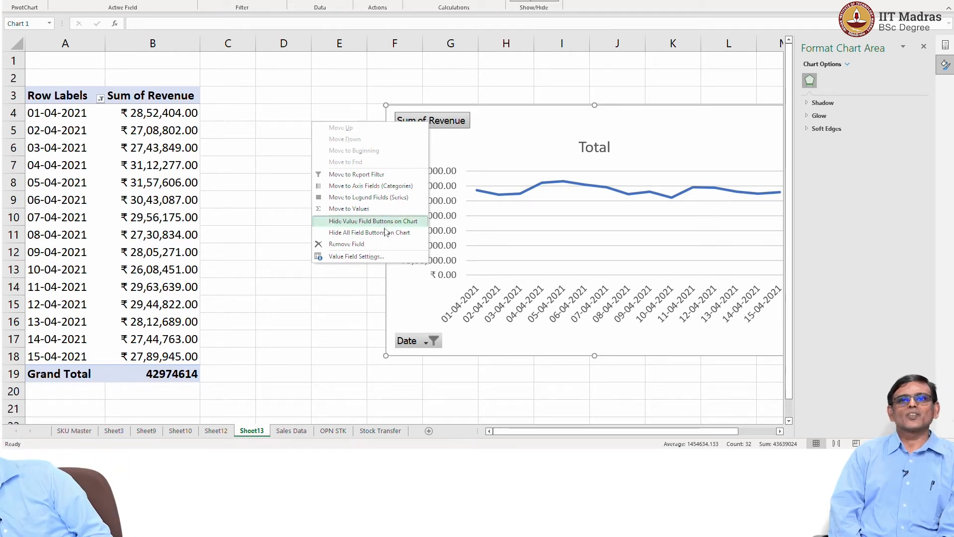
pyautogui.click(522, 163)
# Step: Change the revenue chart's title to "Revenue Trend"
pyautogui.click(588, 147)
pyautogui.click(589, 146)
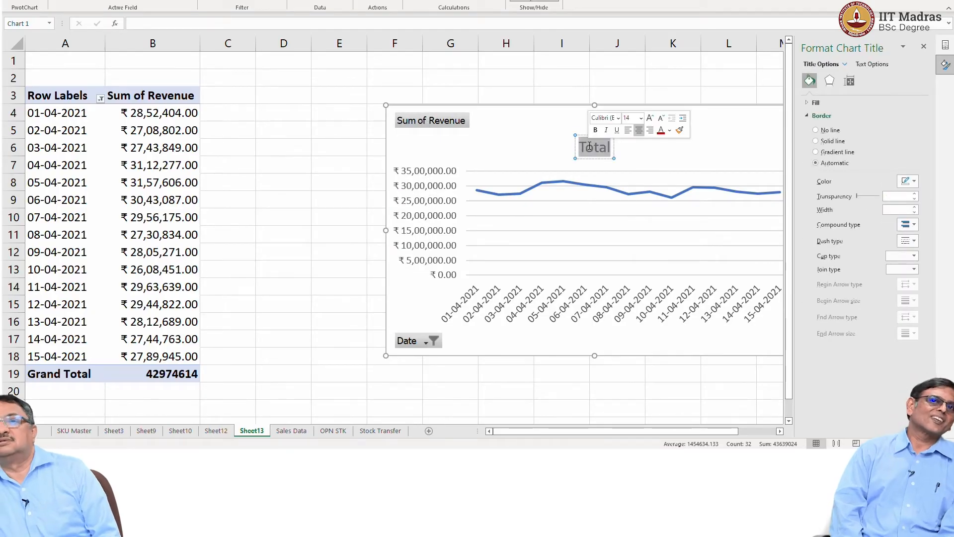
pyautogui.hotkey('ctrl', 'a')
pyautogui.write('Reve')
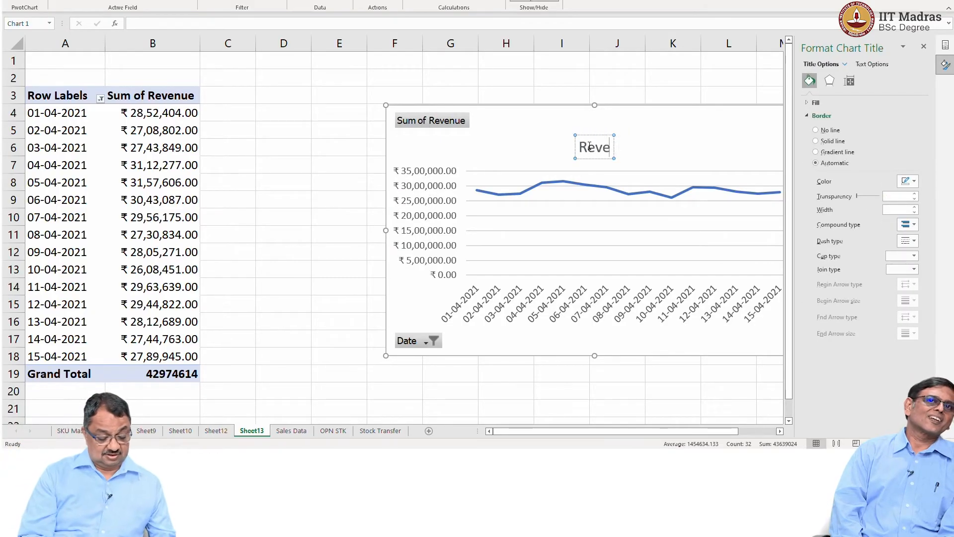
pyautogui.write('nue Trend')
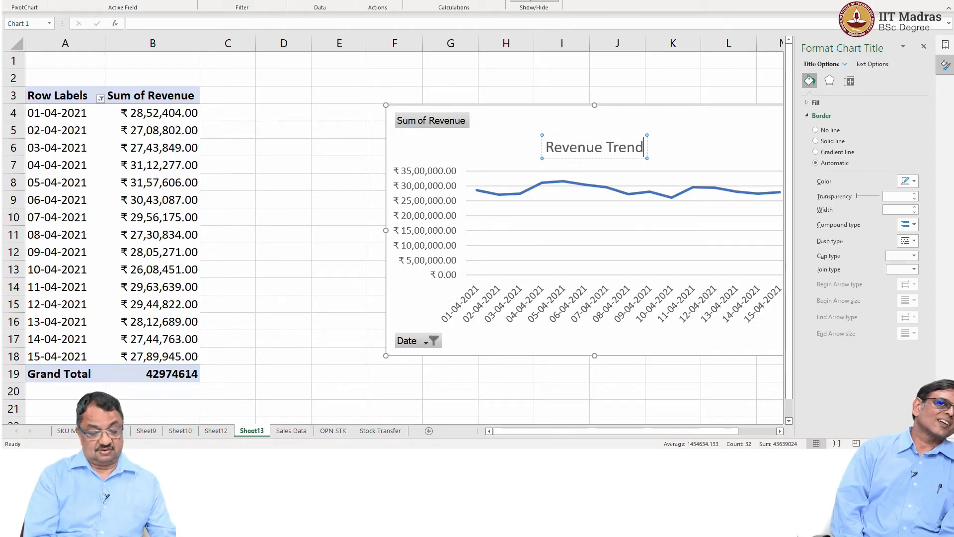
pyautogui.click(644, 405)
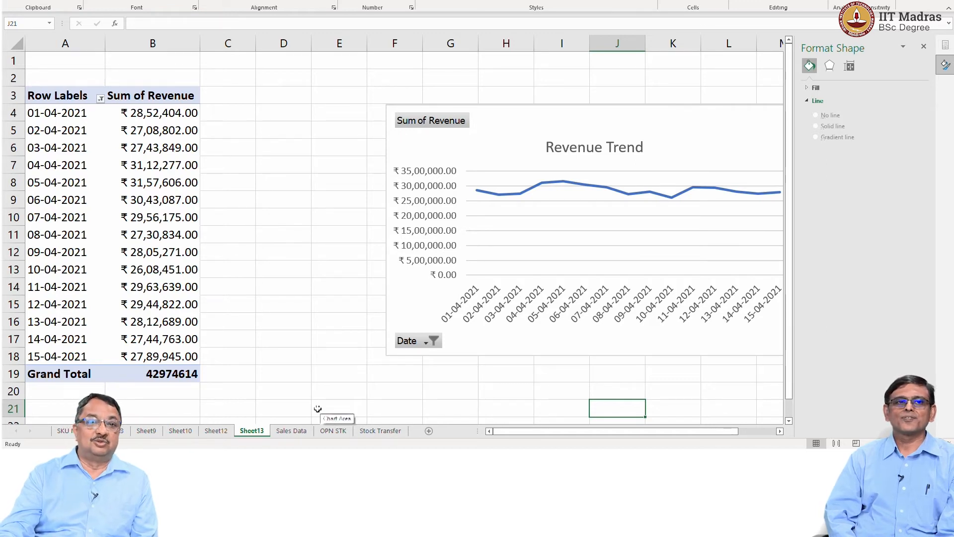
# Step: Add a new column headed "Day" in cell G1 of the Sales Data sheet, beside the Revenue column
pyautogui.click(285, 432)
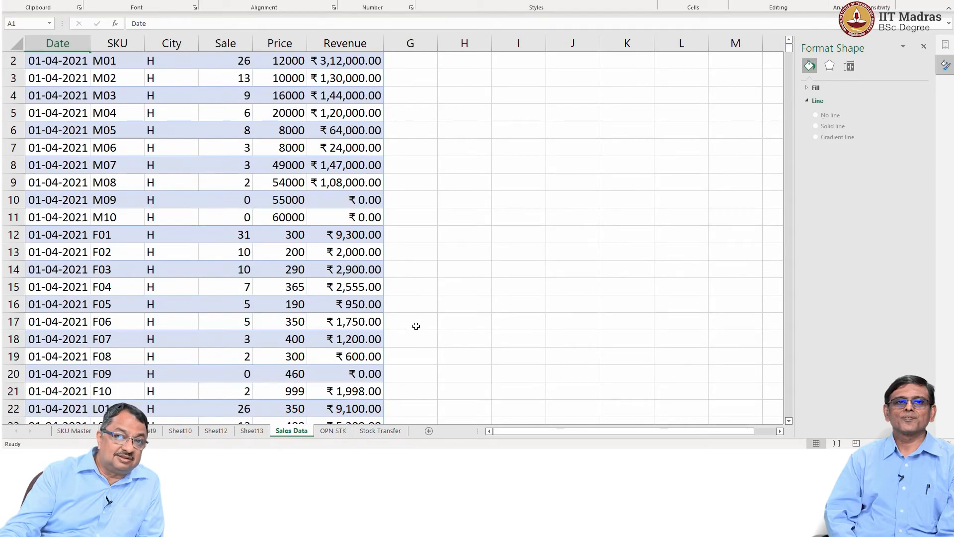
pyautogui.scroll(1, 417, 299)
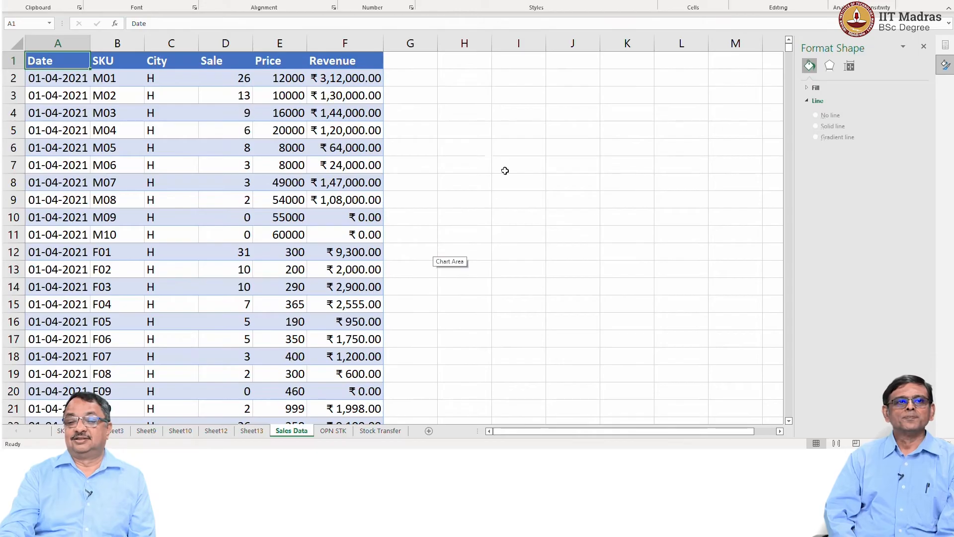
pyautogui.click(399, 59)
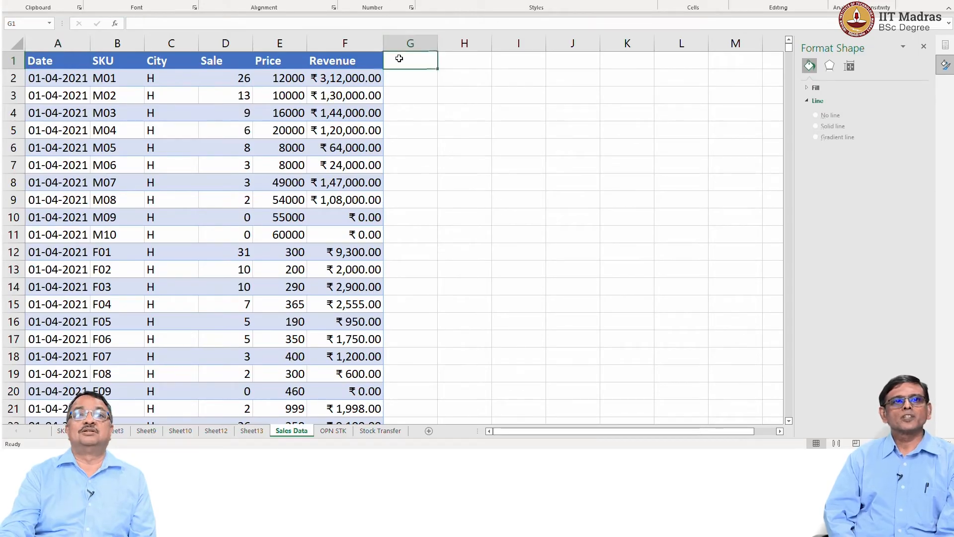
pyautogui.write('Day')
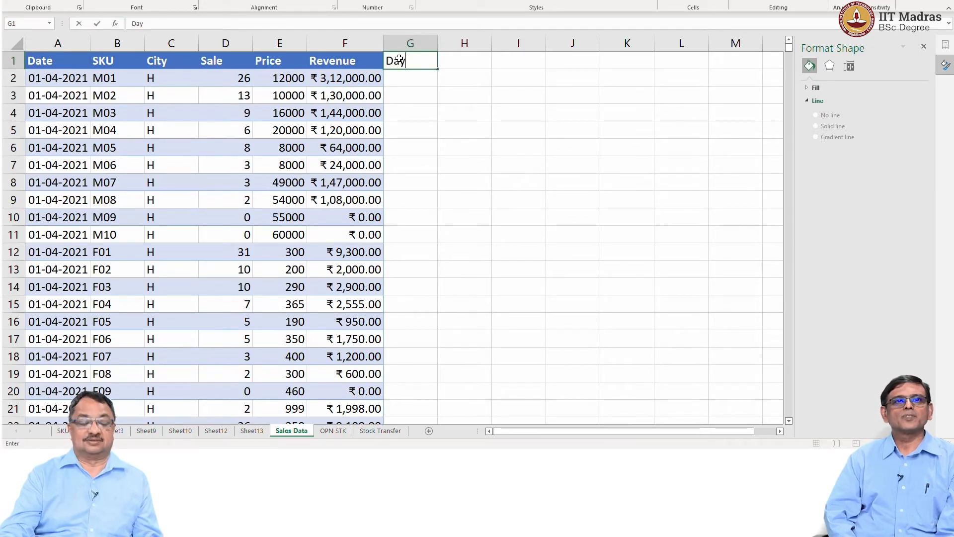
pyautogui.press('Return')
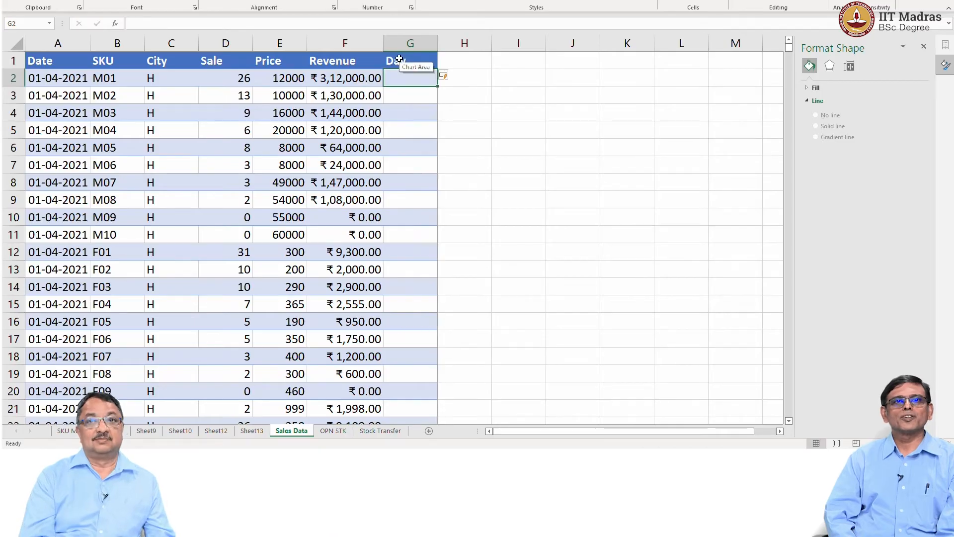
# Step: Fill the Day column with weekday names by entering the formula =TEXT(A2, "dddd") in G2
pyautogui.write('=')
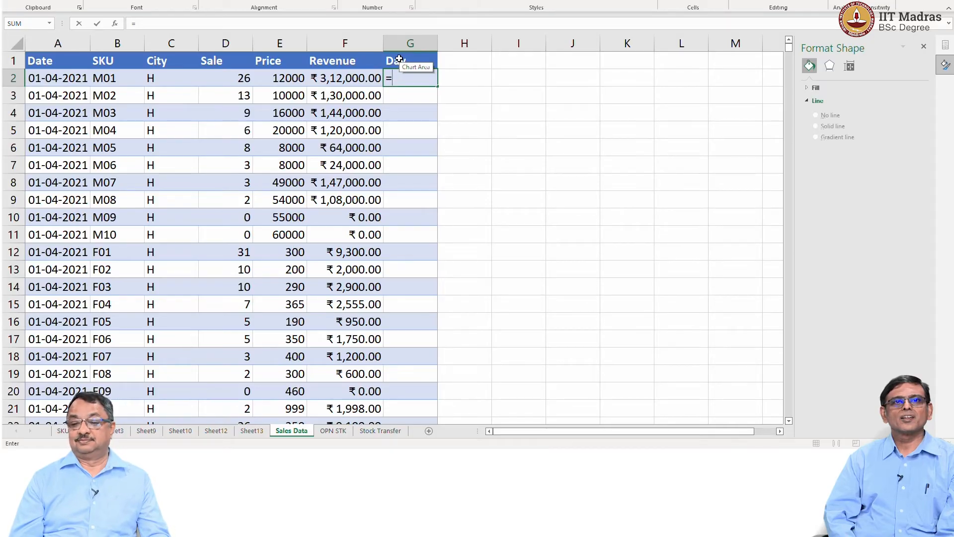
pyautogui.write('TE')
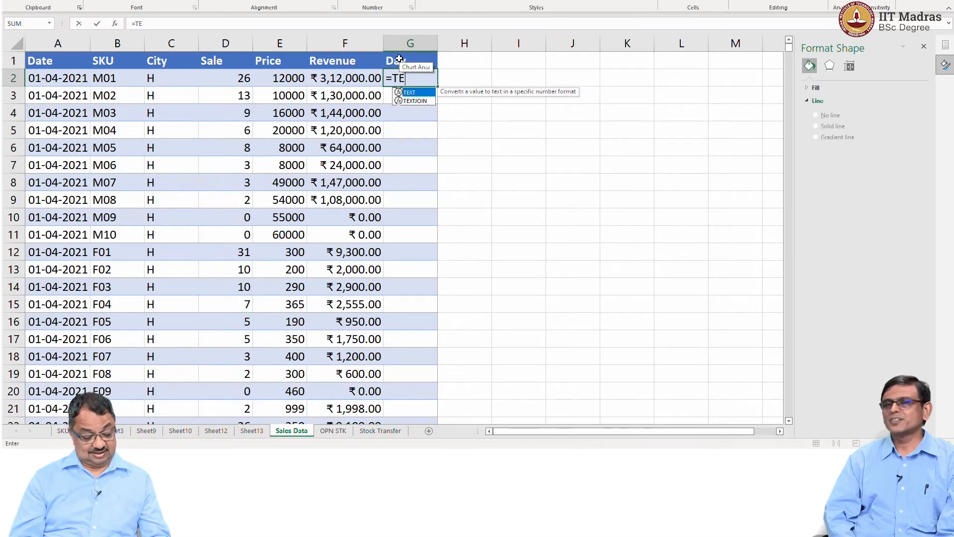
pyautogui.write('XT(')
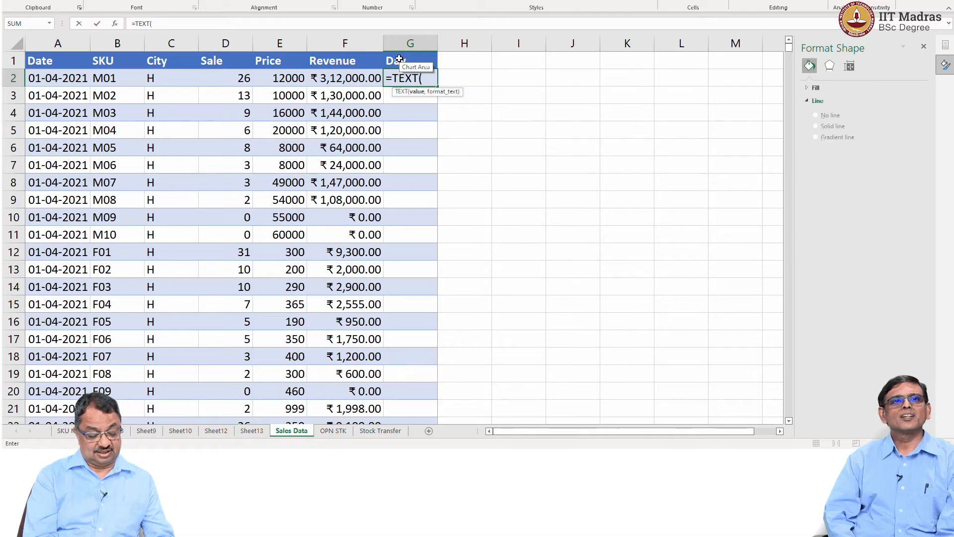
pyautogui.click(63, 82)
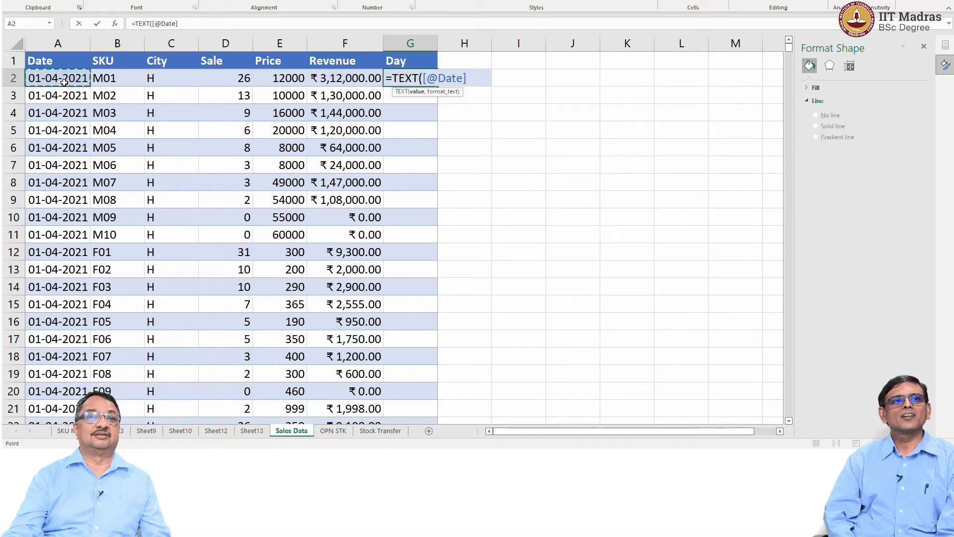
pyautogui.press('BackSpace')
pyautogui.press('BackSpace')
pyautogui.press('BackSpace')
pyautogui.press('BackSpace')
pyautogui.press('BackSpace')
pyautogui.press('BackSpace')
pyautogui.press('BackSpace')
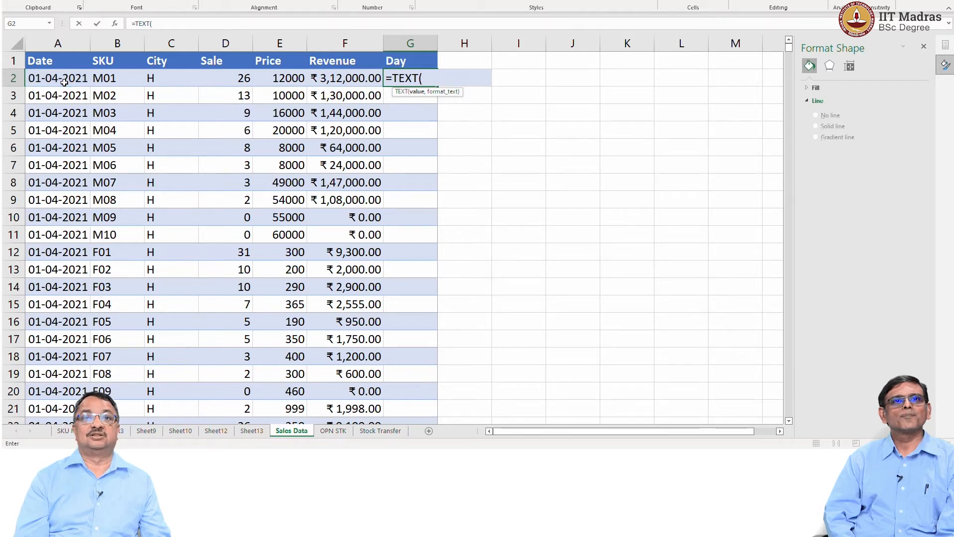
pyautogui.write('A2')
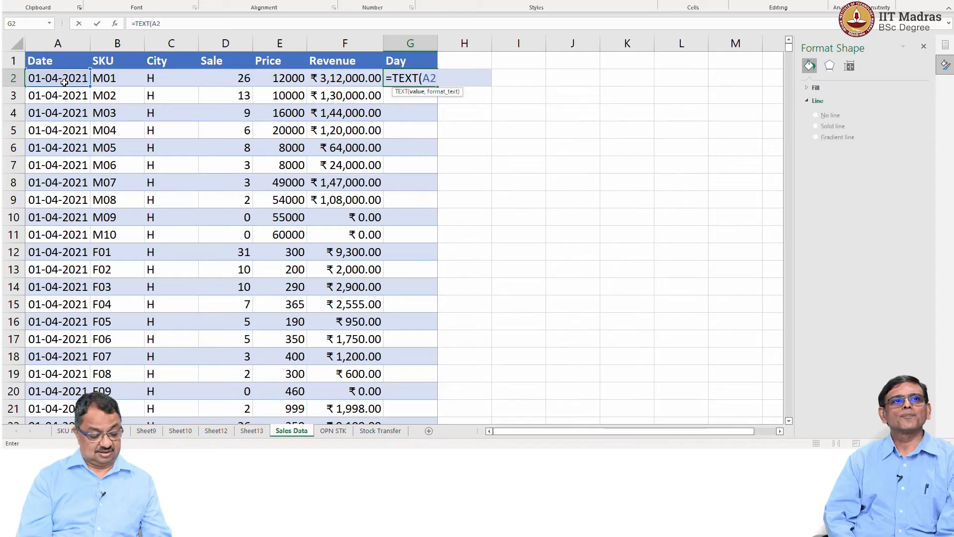
pyautogui.write(', "dddd')
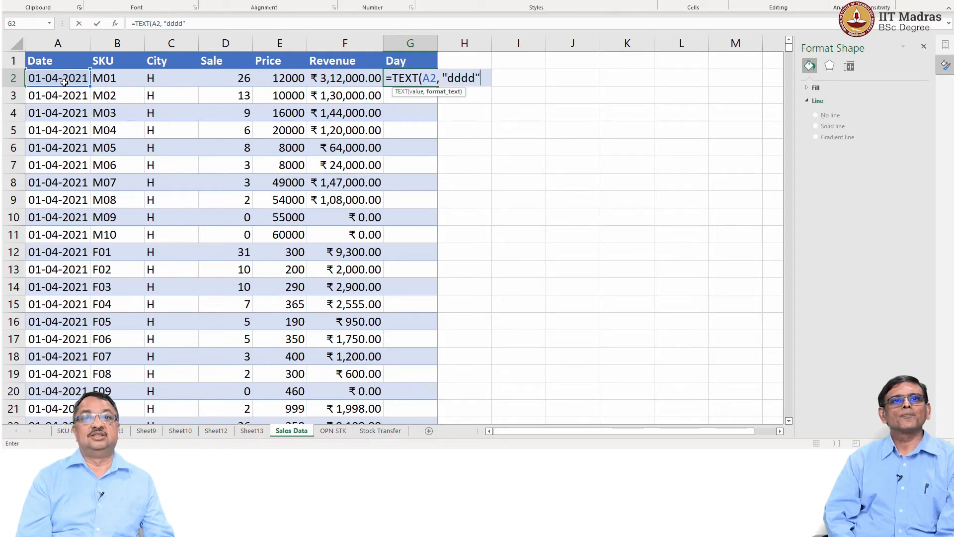
pyautogui.write('")')
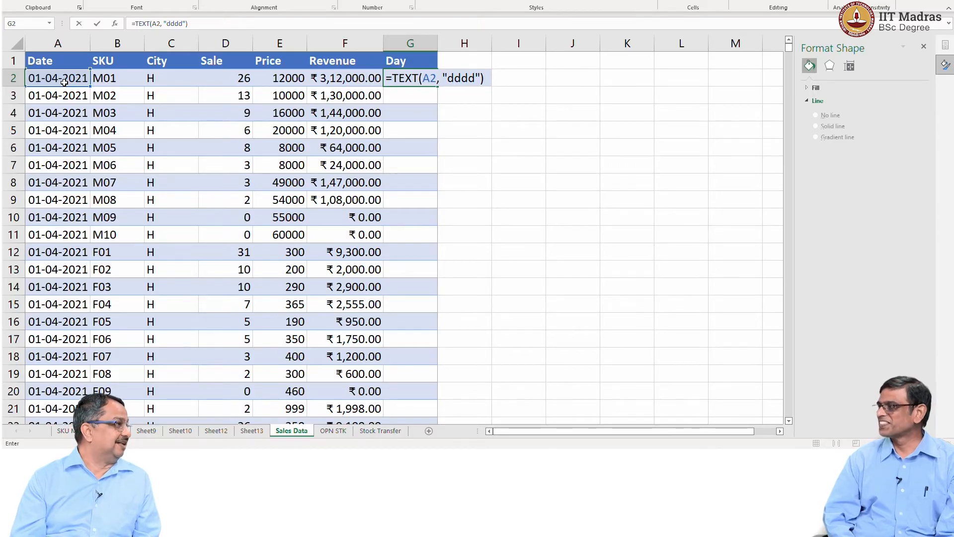
pyautogui.press('Return')
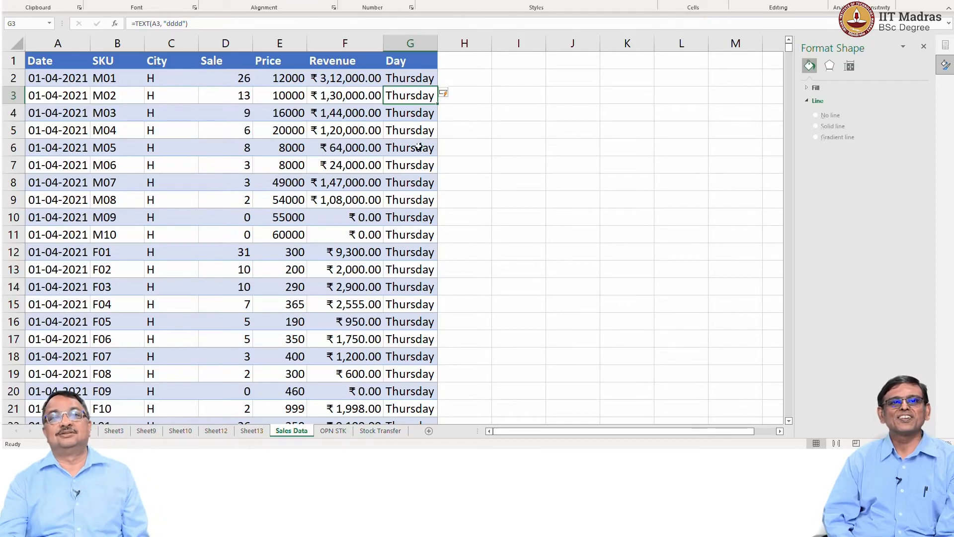
# Step: Examine the Day values around the rows where the date changes from 01-04-2021 to 02-04-2021
pyautogui.scroll(-18, 416, 149)
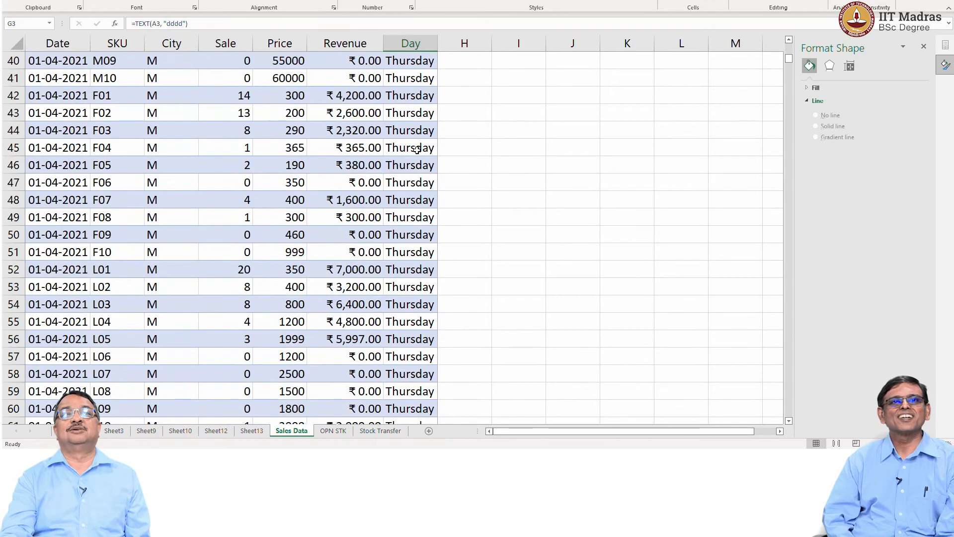
pyautogui.scroll(-10, 416, 149)
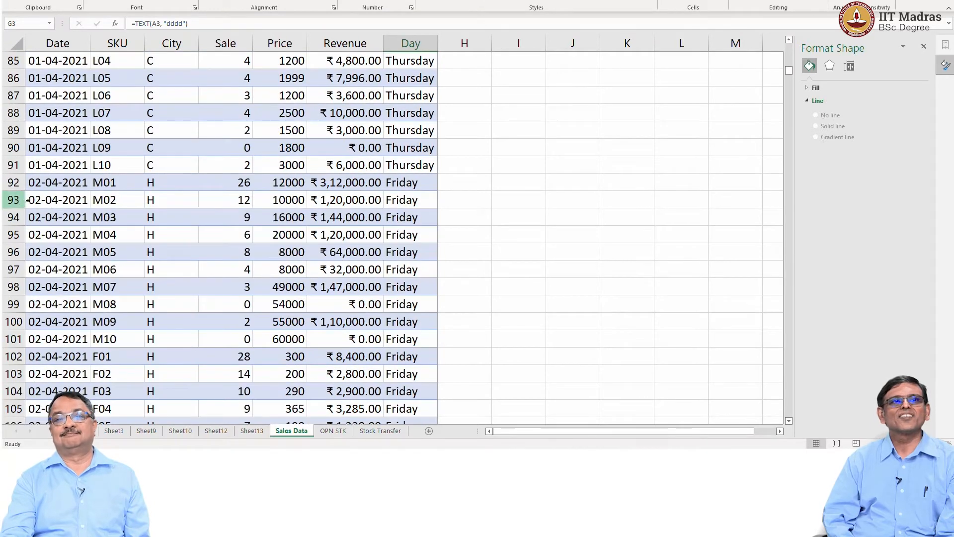
pyautogui.click(66, 202)
pyautogui.click(65, 179)
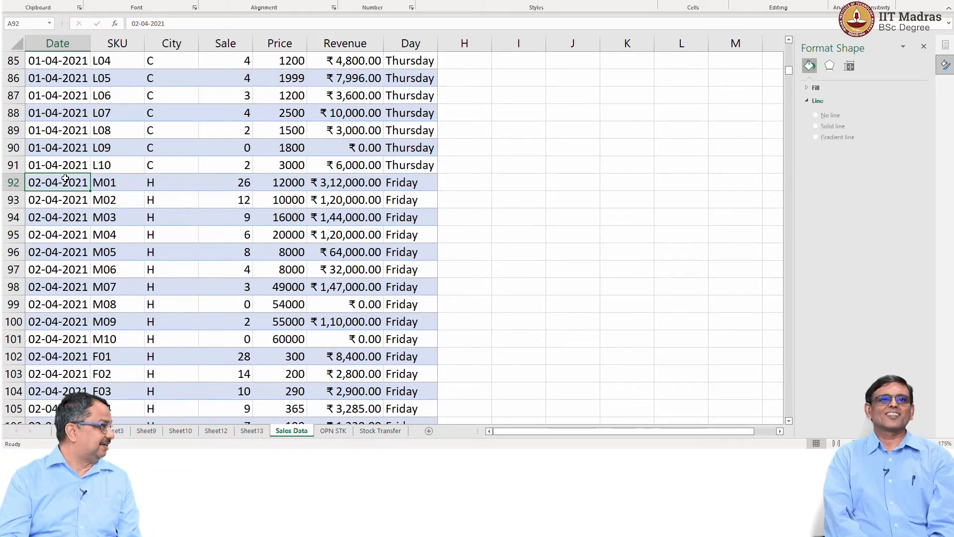
pyautogui.scroll(-10, 349, 283)
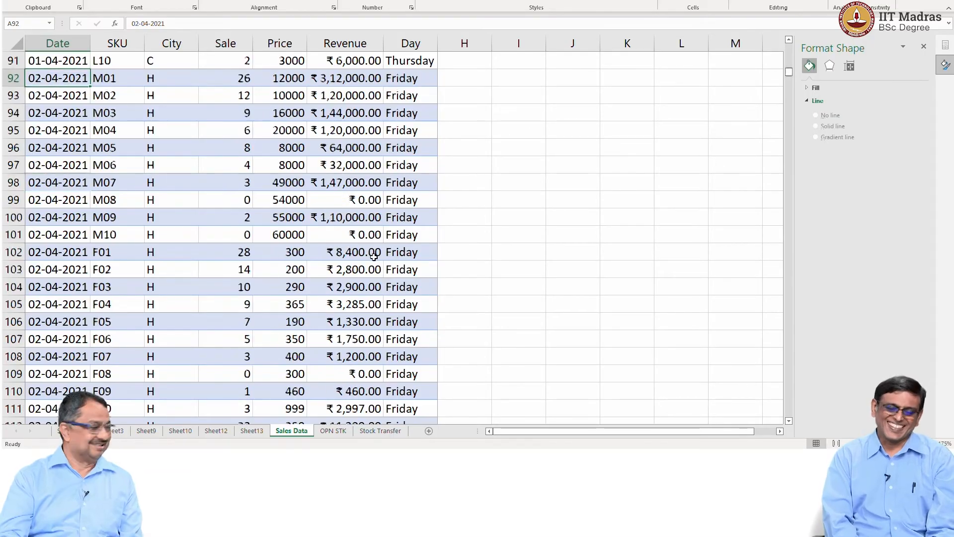
pyautogui.scroll(20, 373, 256)
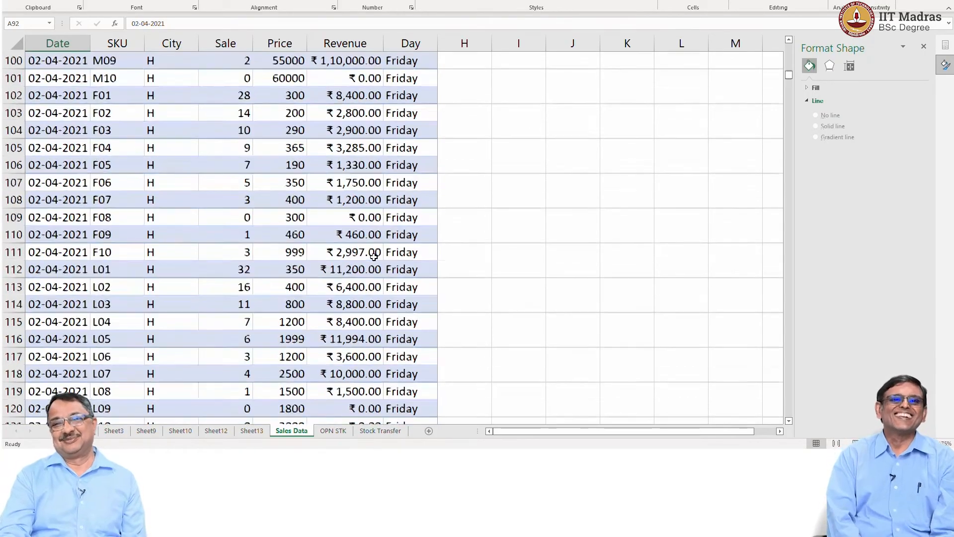
pyautogui.scroll(1, 374, 256)
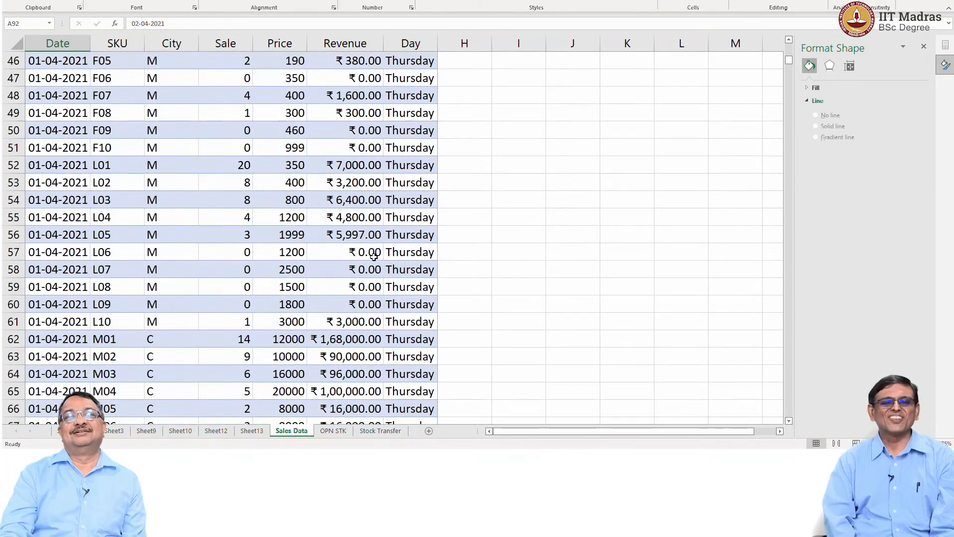
pyautogui.scroll(-10, 373, 256)
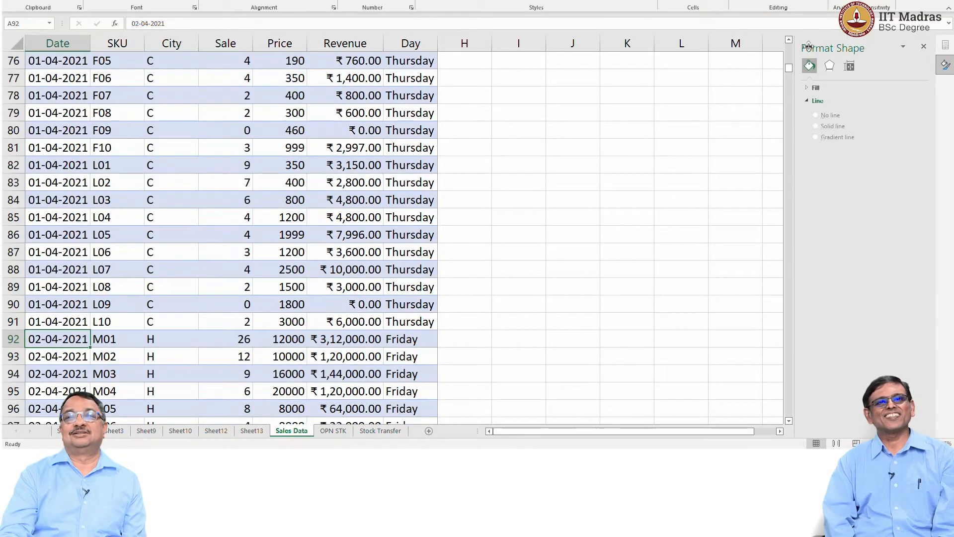
# Step: Examine the Day column from the table's last row upward, comparing the weekday names with the mid-April dates
pyautogui.click(392, 118)
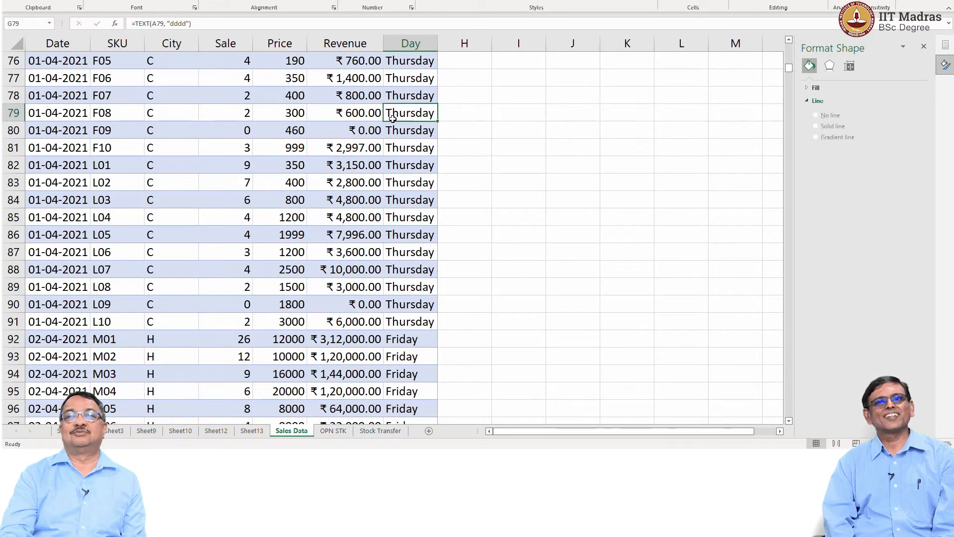
pyautogui.hotkey('ctrl', 'Down')
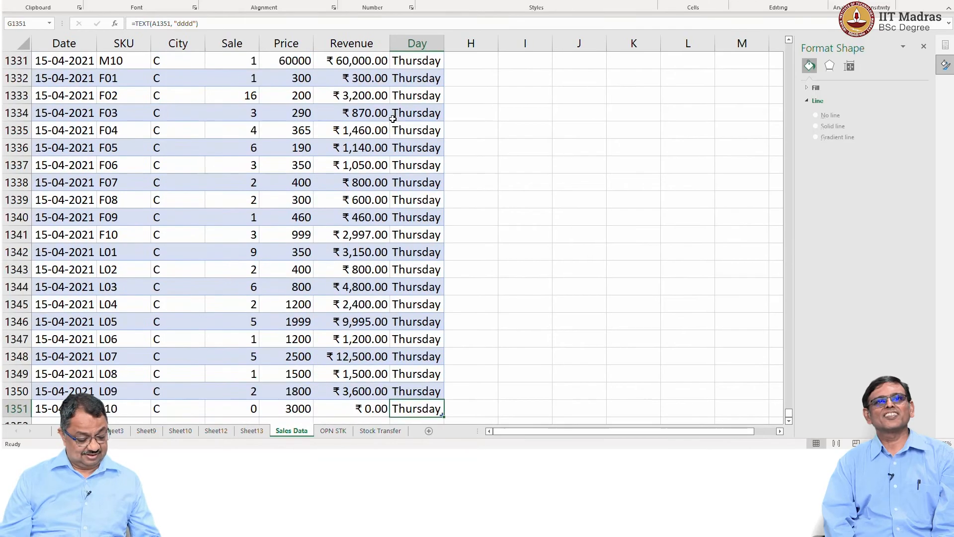
pyautogui.press('Up')
pyautogui.press('Up')
pyautogui.press('Up')
pyautogui.press('Up')
pyautogui.press('Up')
pyautogui.press('Up')
pyautogui.press('Up')
pyautogui.press('Up')
pyautogui.press('Up')
pyautogui.press('Up')
pyautogui.press('Up')
pyautogui.press('Up')
pyautogui.press('Up')
pyautogui.press('Up')
pyautogui.press('Up')
pyautogui.press('Up')
pyautogui.press('Up')
pyautogui.press('Up')
pyautogui.press('Up')
pyautogui.press('Up')
pyautogui.press('Up')
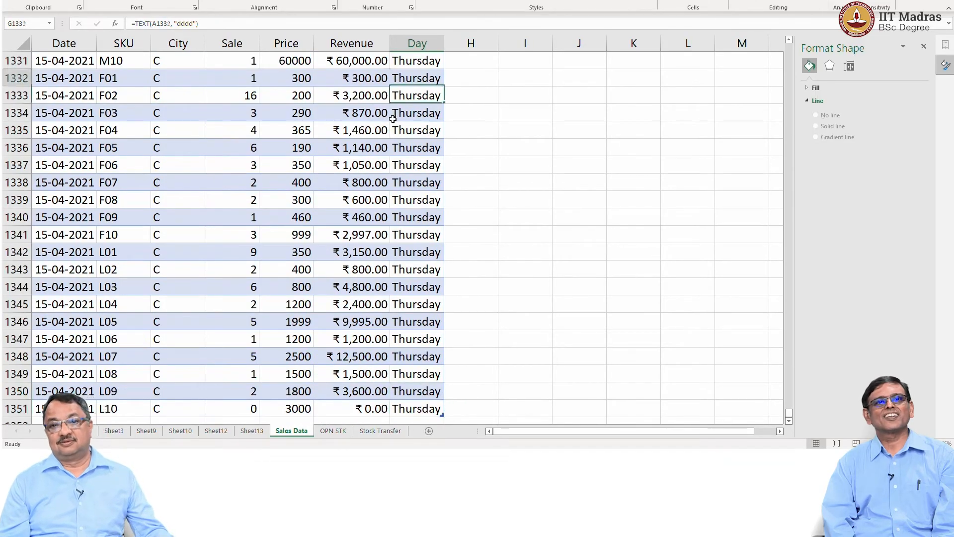
pyautogui.press('Up')
pyautogui.press('Up')
pyautogui.press('Up')
pyautogui.press('Up')
pyautogui.press('Up')
pyautogui.press('Up')
pyautogui.press('Up')
pyautogui.press('Up')
pyautogui.press('Up')
pyautogui.press('Up')
pyautogui.press('Up')
pyautogui.press('Up')
pyautogui.press('Up')
pyautogui.press('Up')
pyautogui.press('Up')
pyautogui.press('Up')
pyautogui.press('Up')
pyautogui.press('Up')
pyautogui.press('Up')
pyautogui.press('Up')
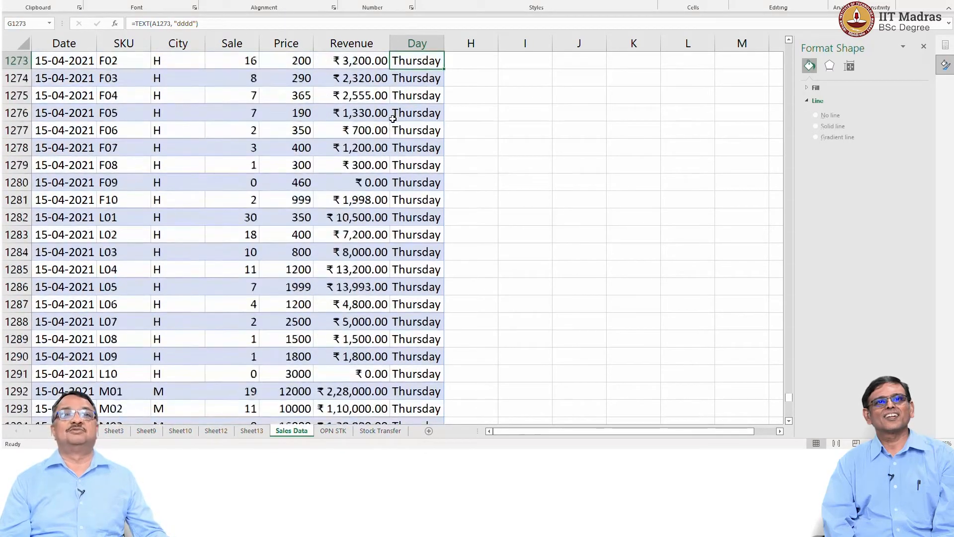
pyautogui.press('Up')
pyautogui.press('Up')
pyautogui.press('Up')
pyautogui.press('Up')
pyautogui.press('Up')
pyautogui.press('Up')
pyautogui.press('Up')
pyautogui.press('Up')
pyautogui.press('Up')
pyautogui.press('Up')
pyautogui.press('Up')
pyautogui.press('Up')
pyautogui.press('Up')
pyautogui.press('Up')
pyautogui.press('Up')
pyautogui.press('Up')
pyautogui.press('Up')
pyautogui.press('Up')
pyautogui.press('Up')
pyautogui.press('Up')
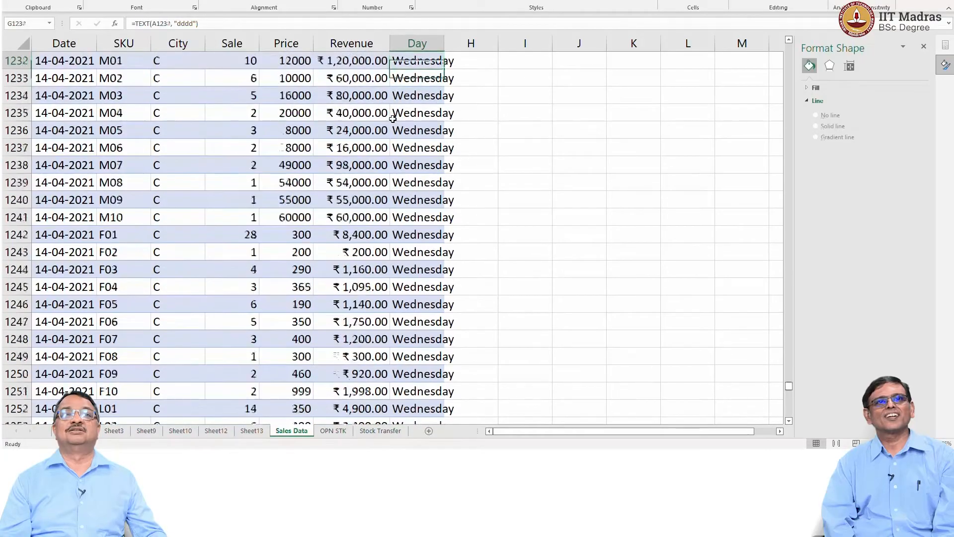
pyautogui.press('Up')
pyautogui.press('Up')
pyautogui.press('Up')
pyautogui.press('Up')
pyautogui.press('Up')
pyautogui.press('Up')
pyautogui.press('Up')
pyautogui.press('Up')
pyautogui.press('Up')
pyautogui.press('Up')
pyautogui.press('Up')
pyautogui.press('Up')
pyautogui.press('Up')
pyautogui.press('Up')
pyautogui.press('Up')
pyautogui.press('Up')
pyautogui.press('Up')
pyautogui.press('Up')
pyautogui.press('Up')
pyautogui.press('Up')
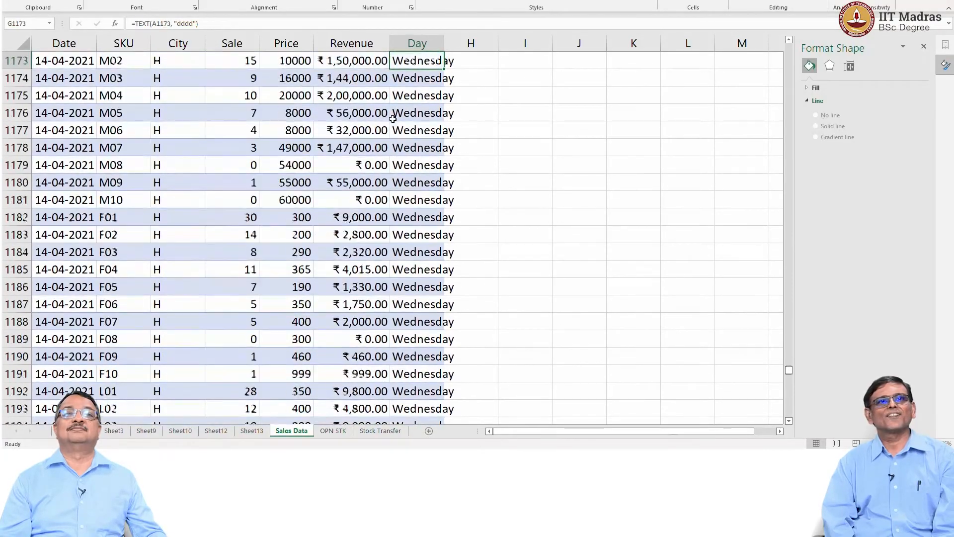
pyautogui.press('Left')
pyautogui.press('Left')
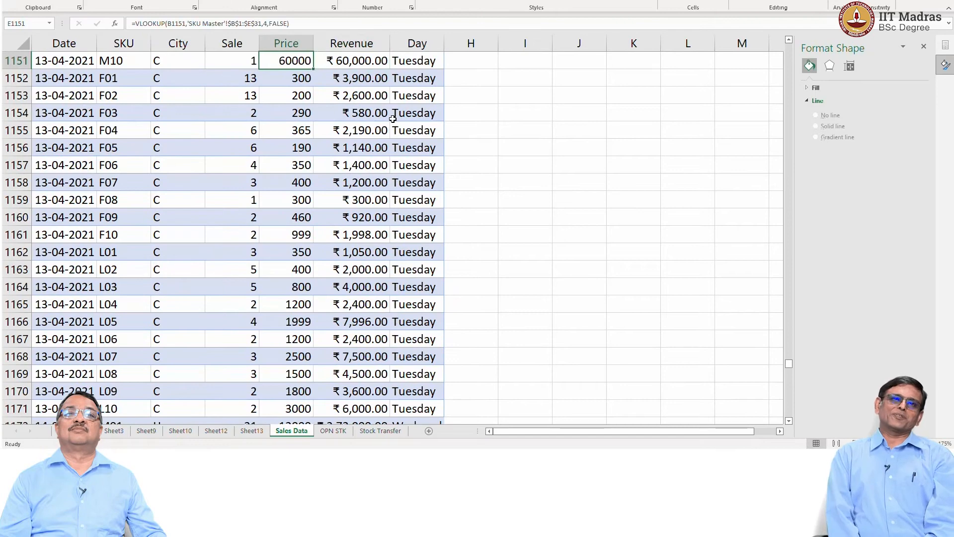
# Step: Insert a PivotTable on a new worksheet using columns $A:$G of the Sales Data sheet as its source range
pyautogui.hotkey('ctrl', 'Up')
pyautogui.press('Left')
pyautogui.press('Left')
pyautogui.press('Left')
pyautogui.press('Left')
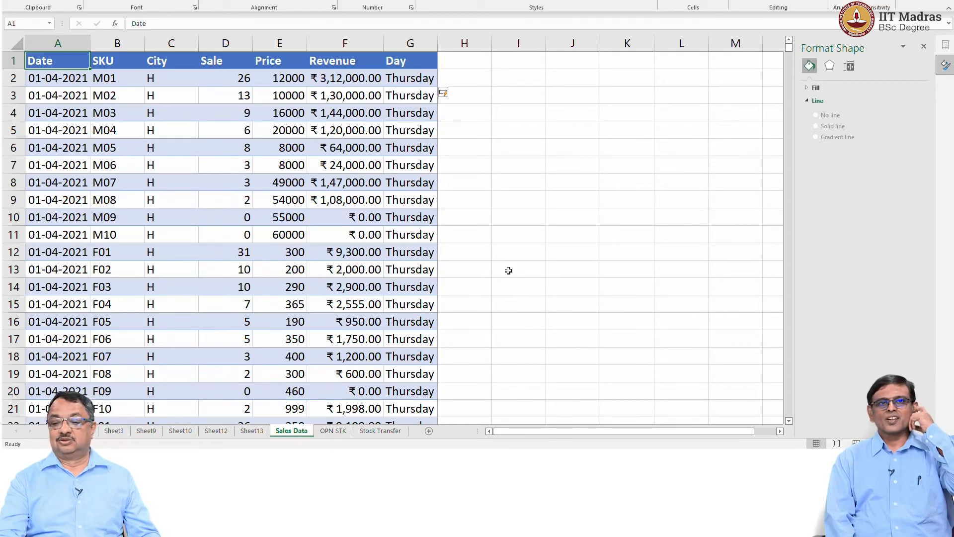
pyautogui.hotkey('alt', 'n')
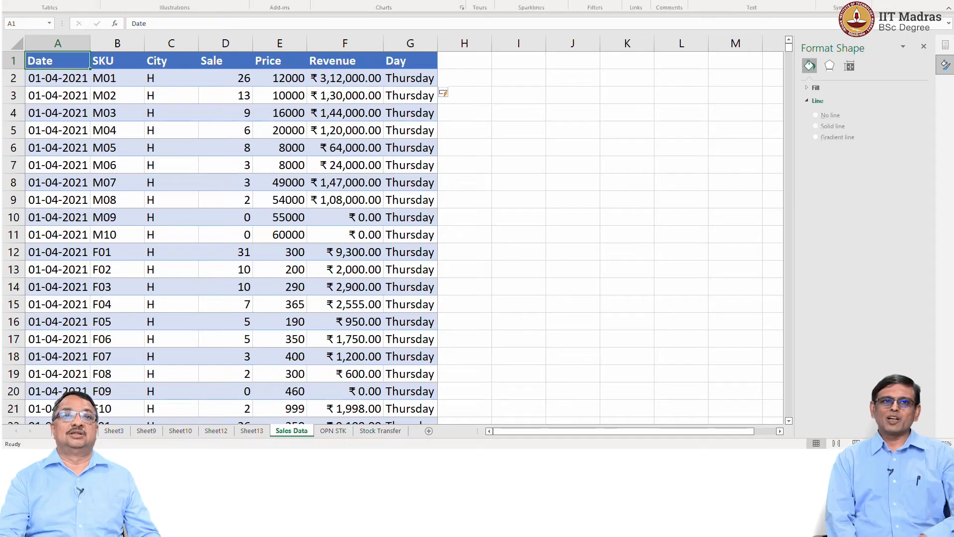
pyautogui.press('v')
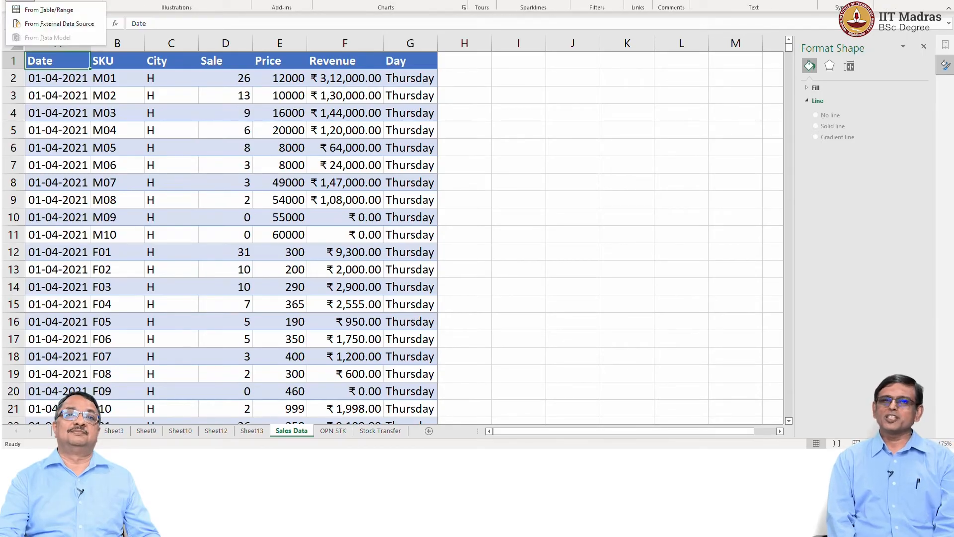
pyautogui.click(34, 10)
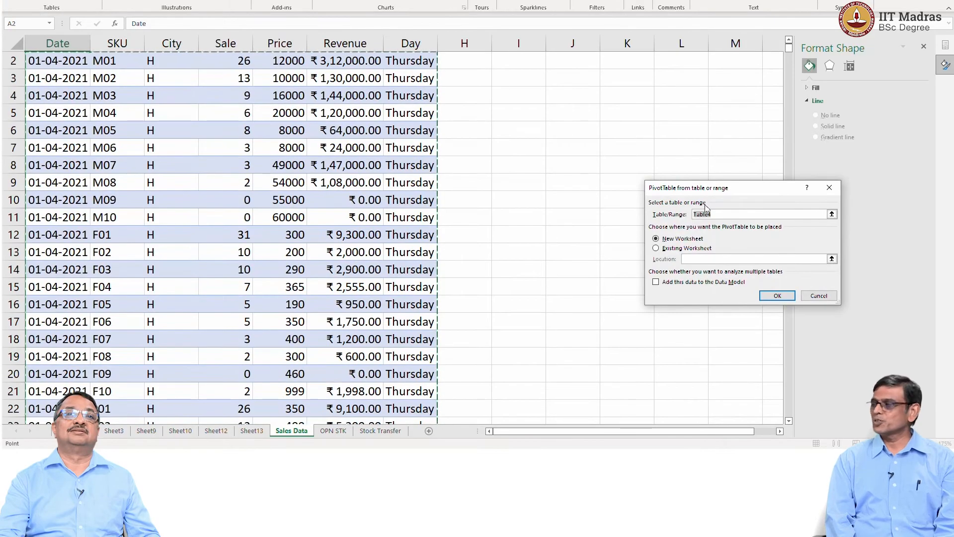
pyautogui.press('BackSpace')
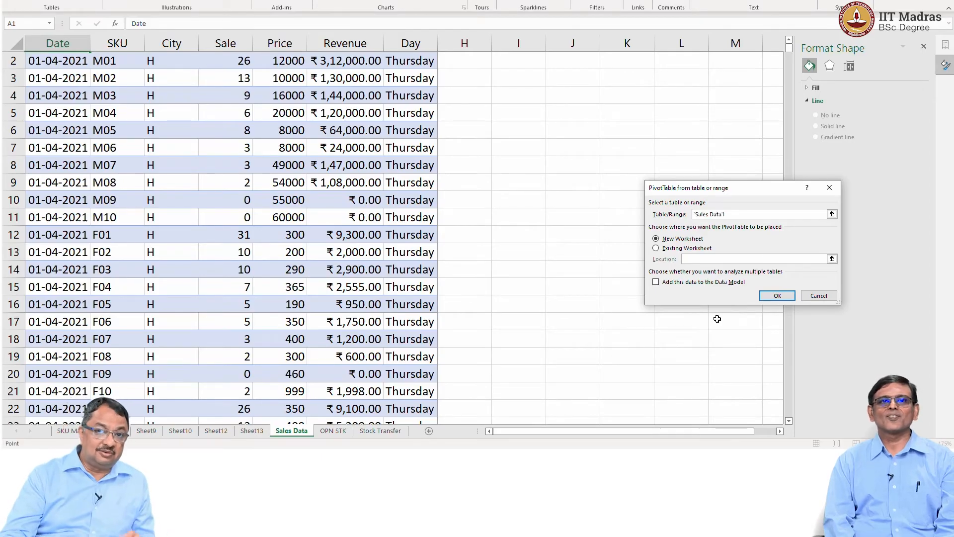
pyautogui.write('$A:$G')
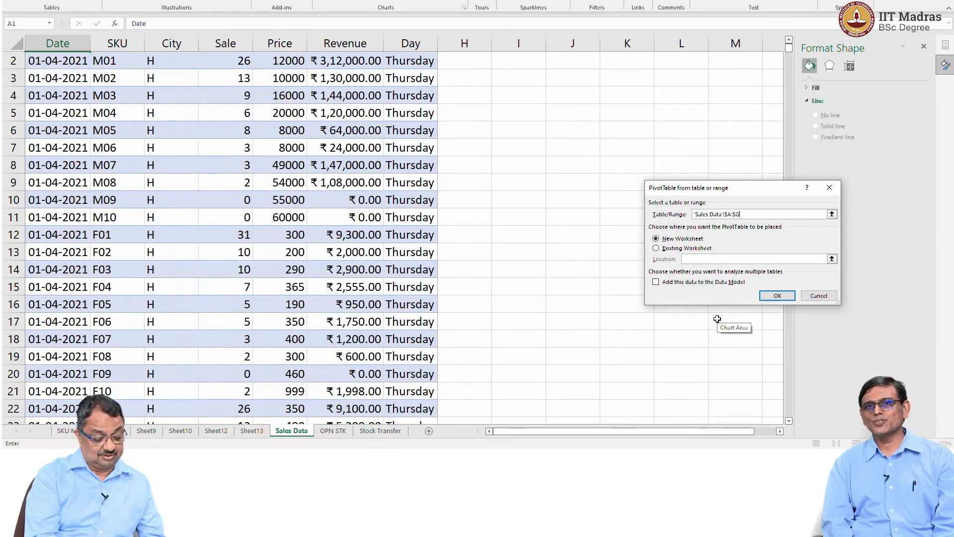
pyautogui.click(782, 298)
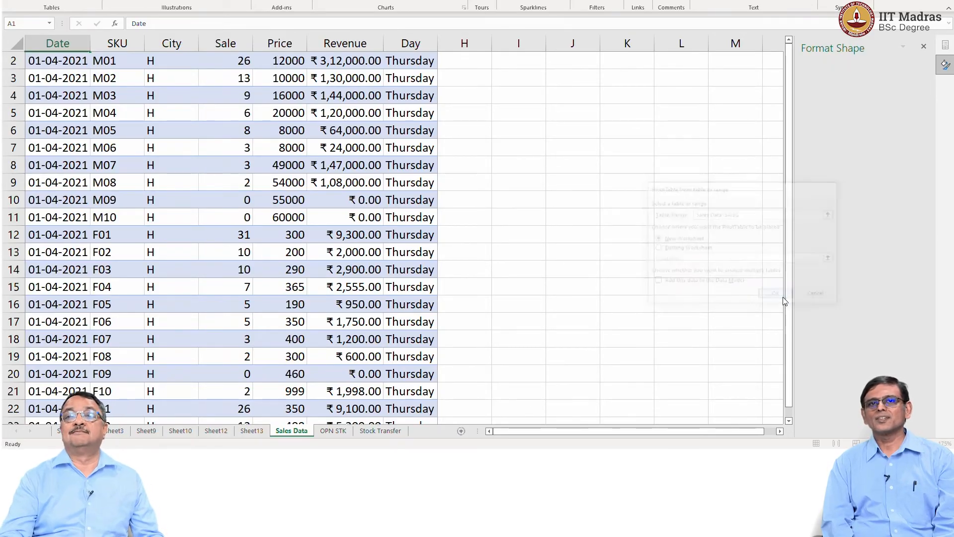
# Step: Set the zoom of the new PivotTable worksheet to a custom 175%
pyautogui.moveTo(827, 160); pyautogui.dragTo(873, 233)
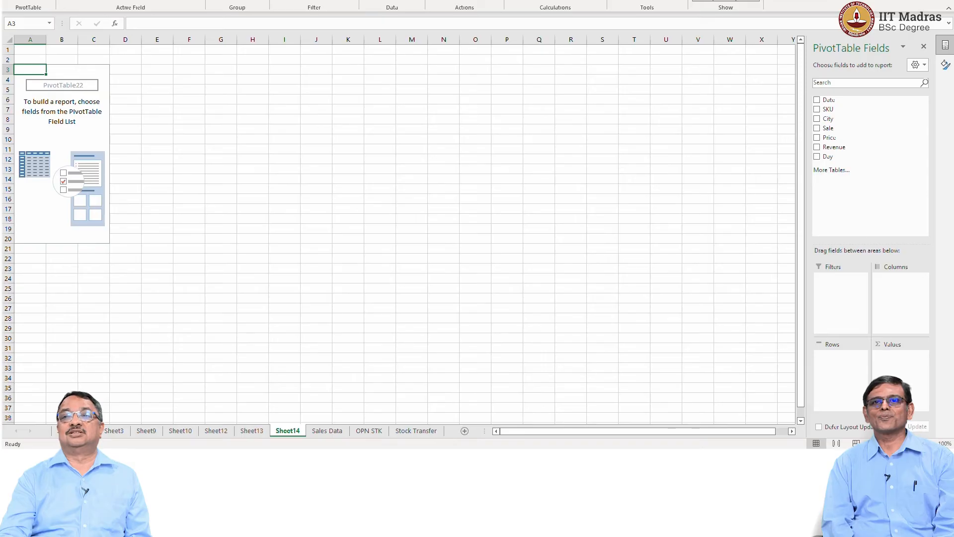
pyautogui.click(945, 443)
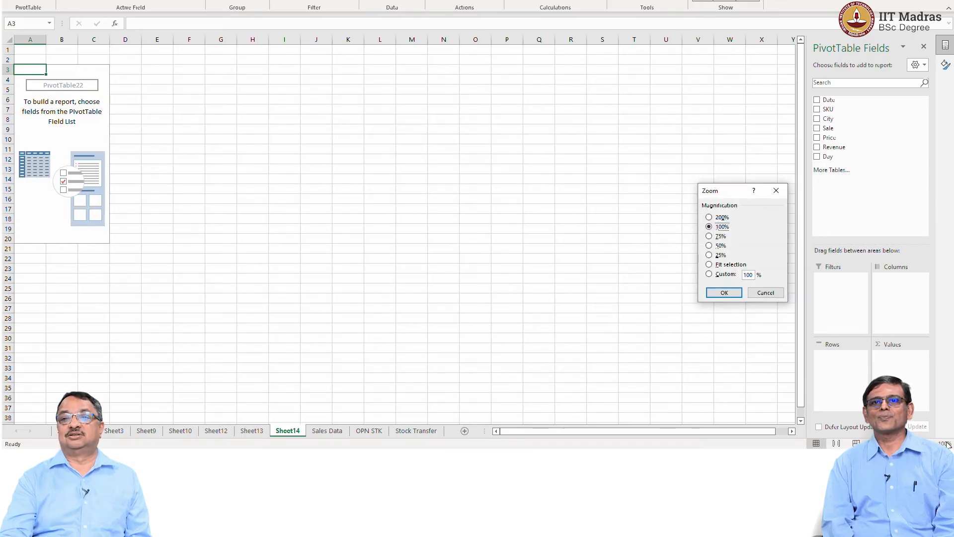
pyautogui.click(719, 278)
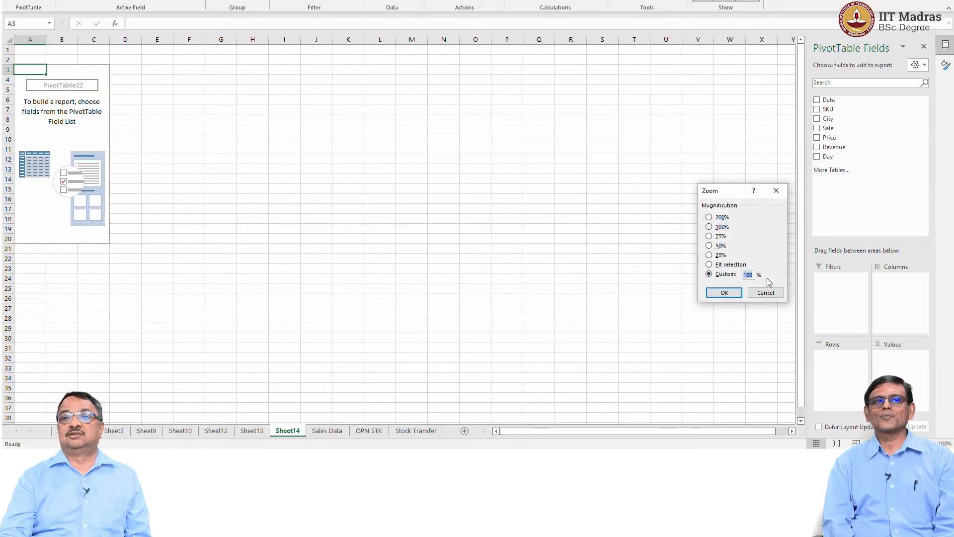
pyautogui.write('175')
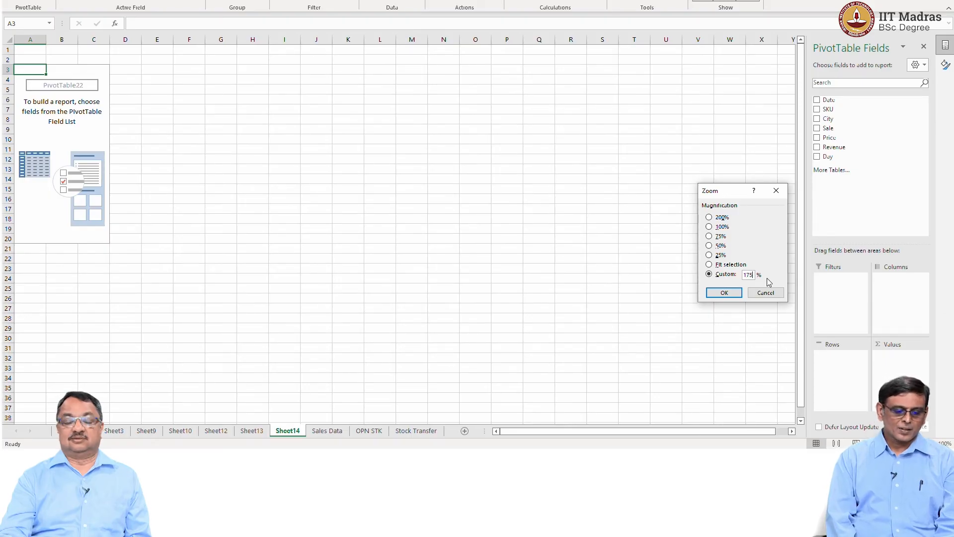
pyautogui.press('Return')
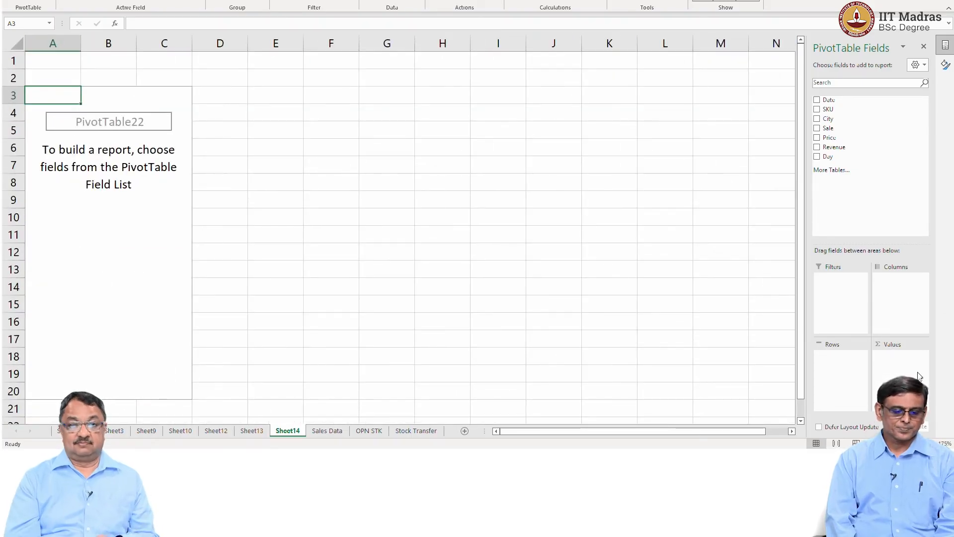
# Step: Build the PivotTable with Day as rows and the sum of Sale as values, and filter out the (blank) day
pyautogui.moveTo(825, 157); pyautogui.dragTo(826, 391)
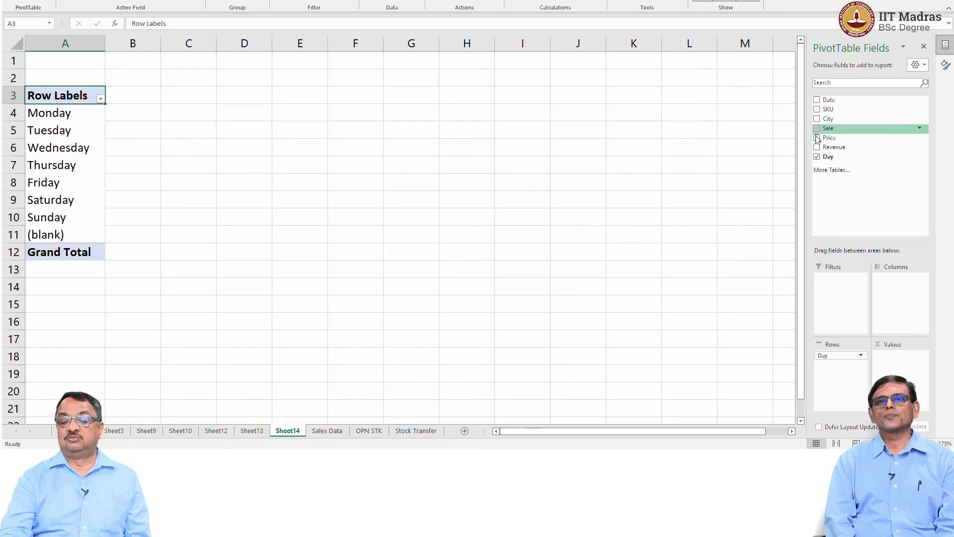
pyautogui.moveTo(818, 134); pyautogui.dragTo(896, 365)
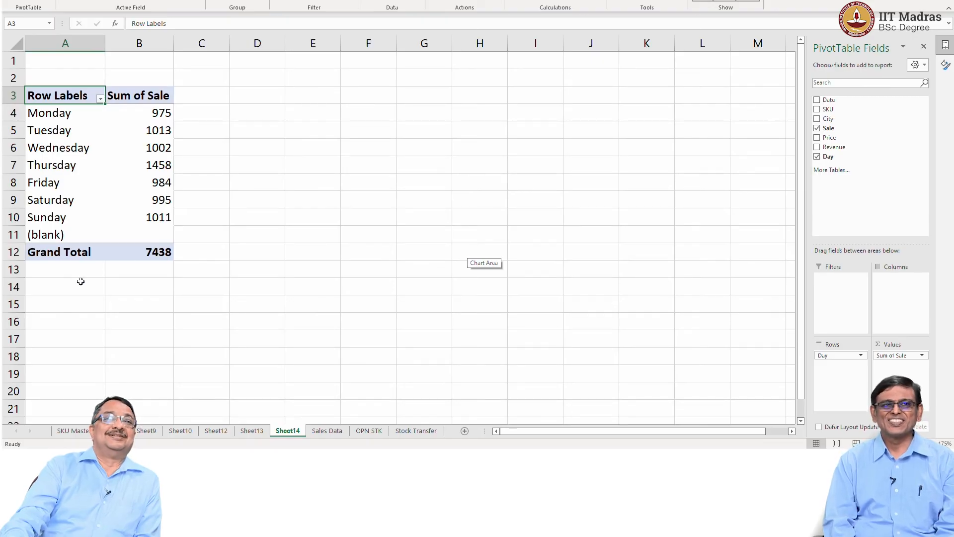
pyautogui.click(101, 99)
pyautogui.click(28, 275)
pyautogui.click(41, 278)
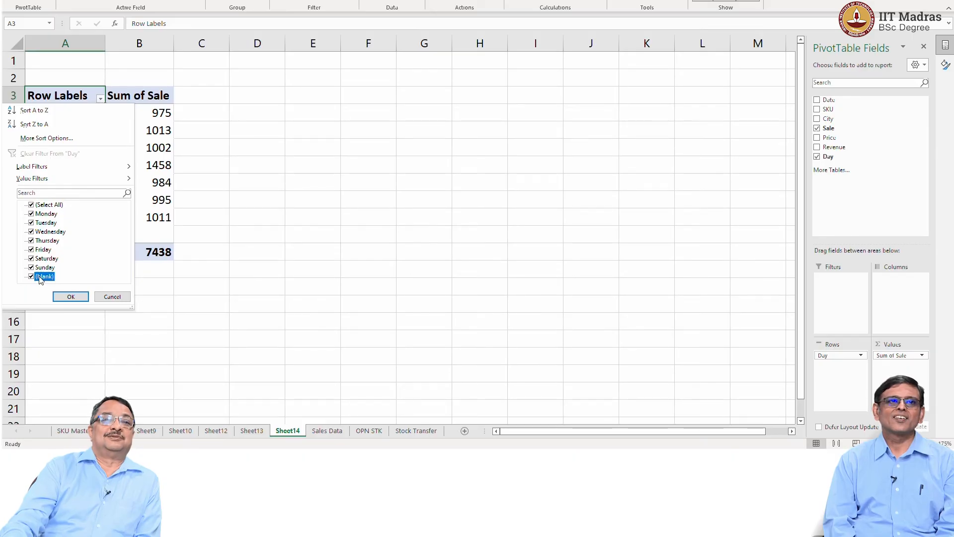
pyautogui.click(31, 277)
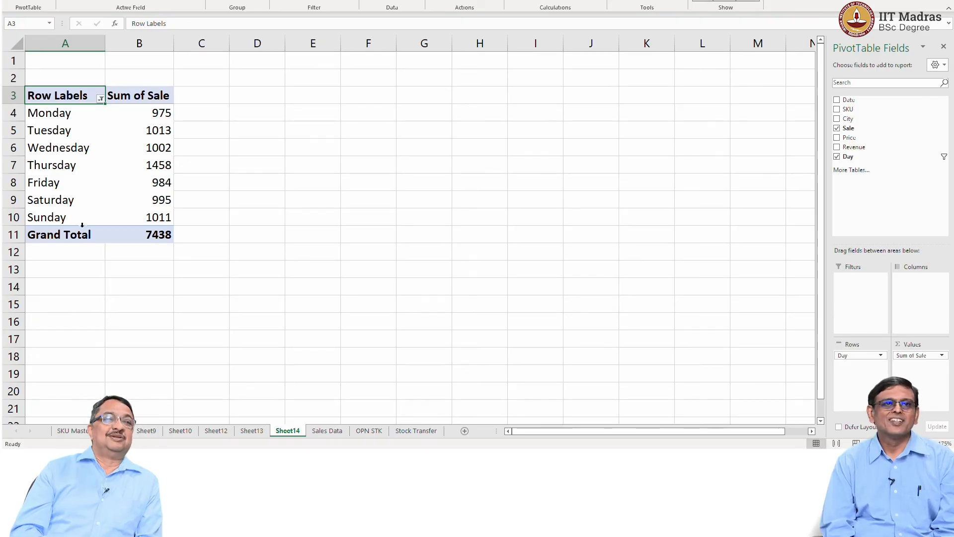
# Step: Compare the Sum of Sale values for Thursday, Tuesday and Wednesday in the PivotTable
pyautogui.click(137, 166)
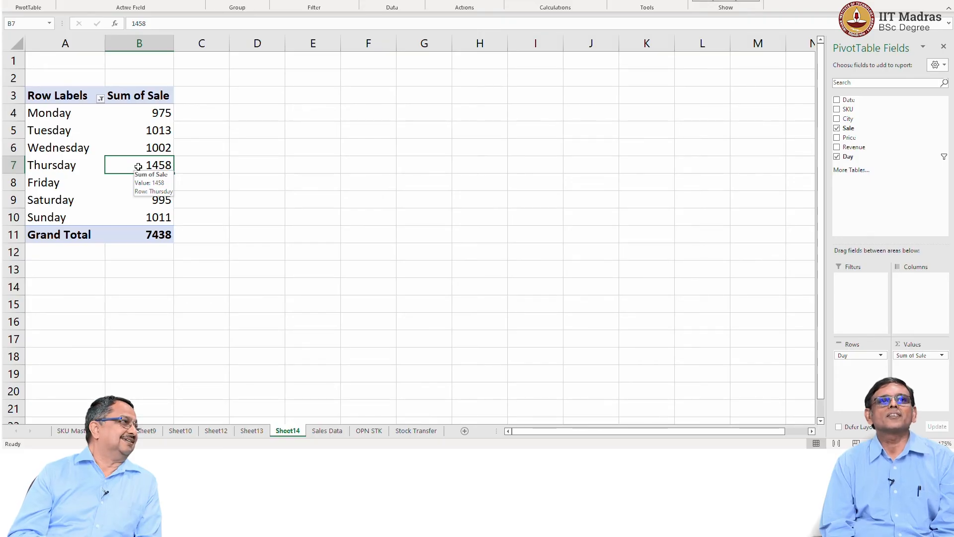
pyautogui.click(147, 130)
pyautogui.click(148, 148)
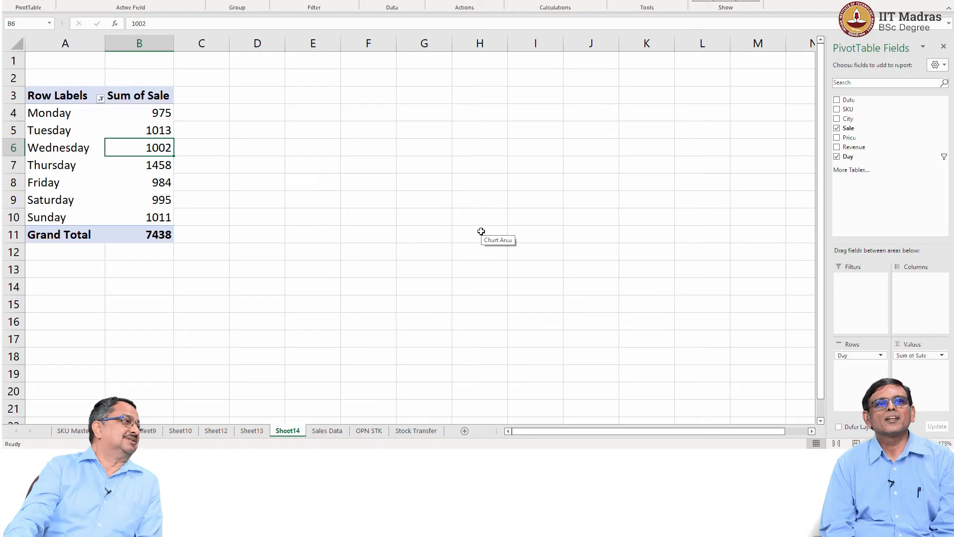
# Step: Insert a Clustered Column PivotChart from the Day and Sum of Sale cells A3:B10, leaving the Grand Total row out of the selection
pyautogui.click(15, 114)
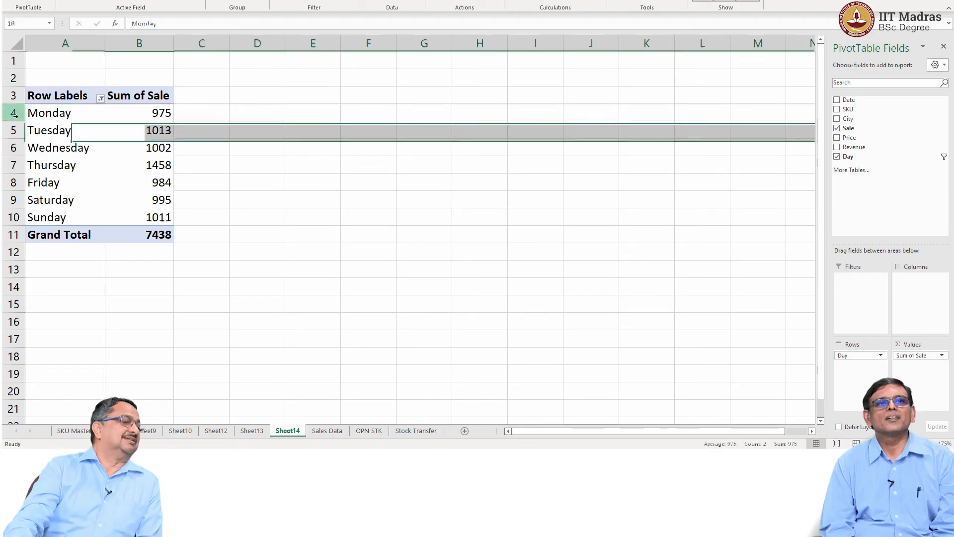
pyautogui.click(55, 103)
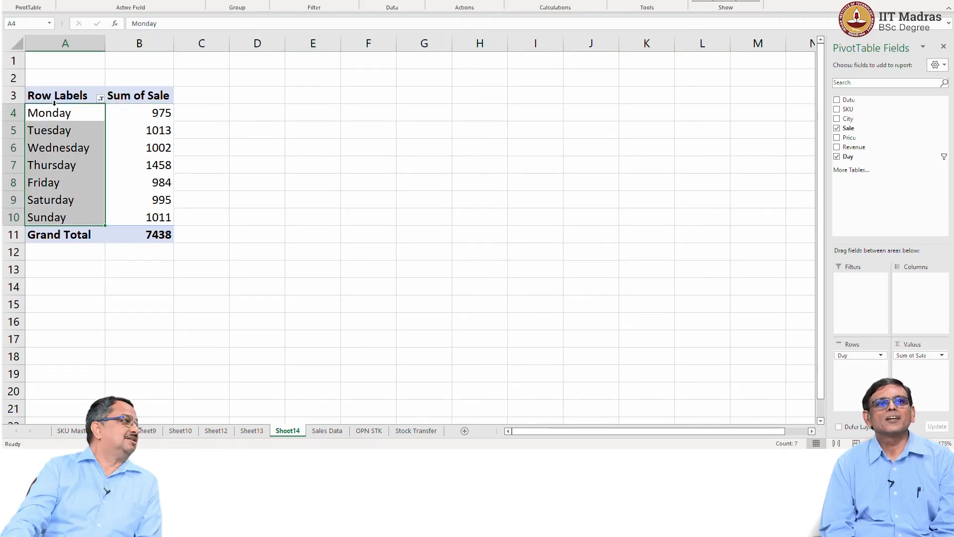
pyautogui.click(76, 92)
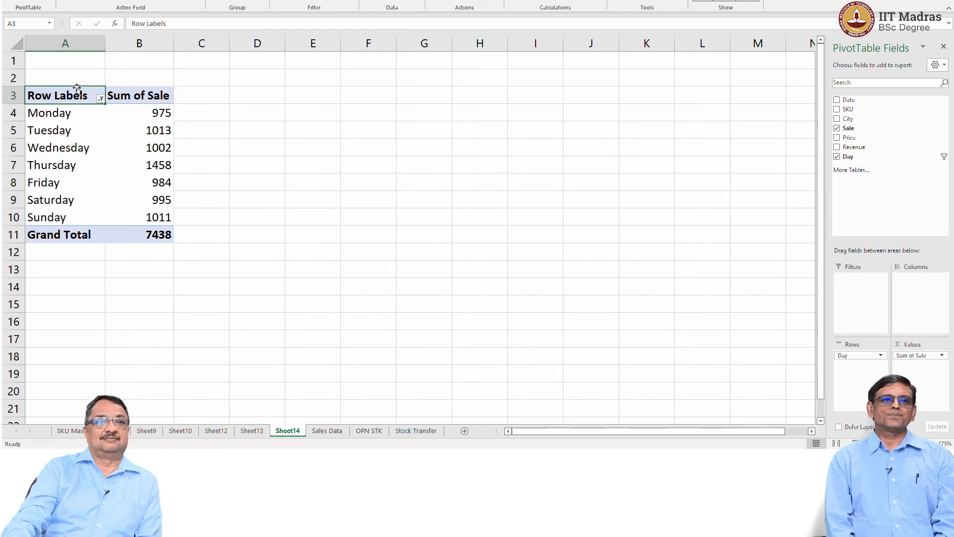
pyautogui.keyDown('shift'); pyautogui.click(152, 214); pyautogui.keyUp('shift')
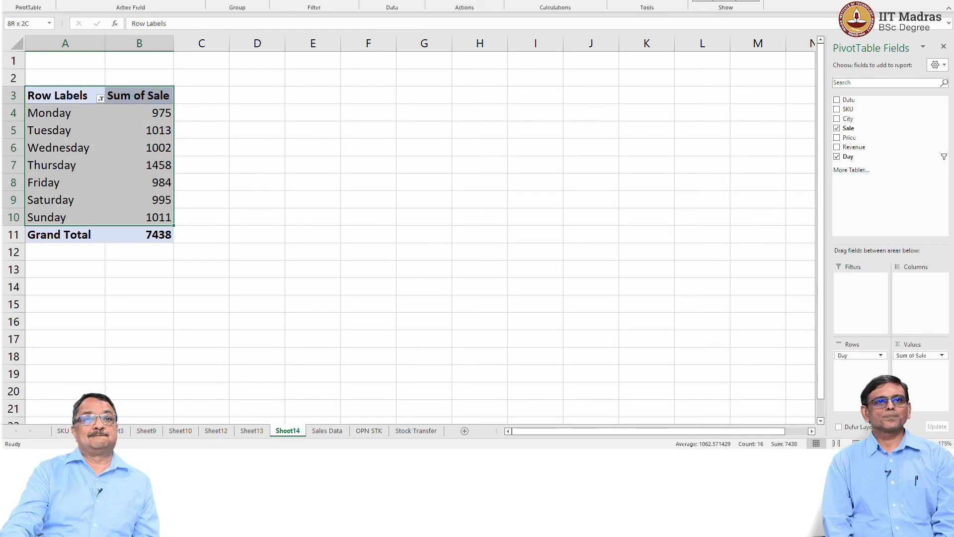
pyautogui.hotkey('alt', 'n')
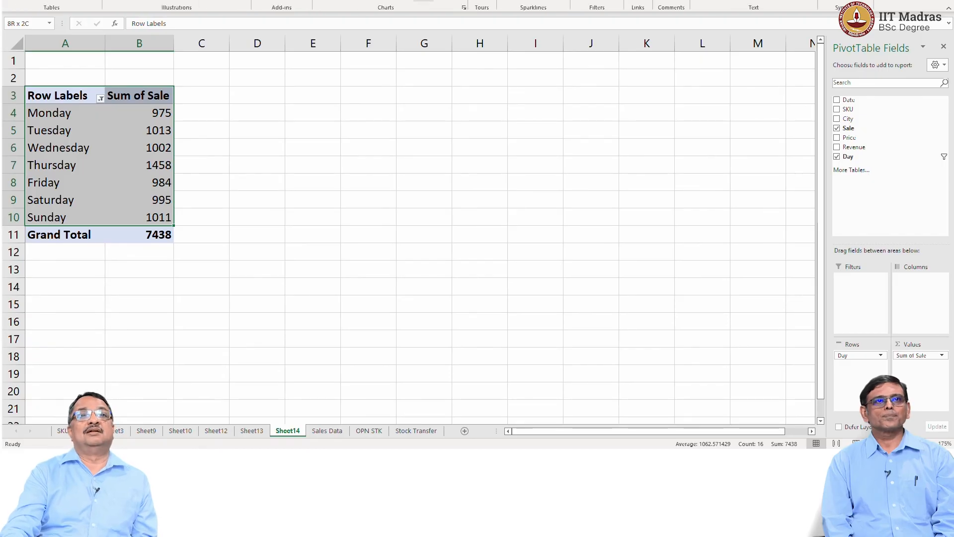
pyautogui.click(338, 1)
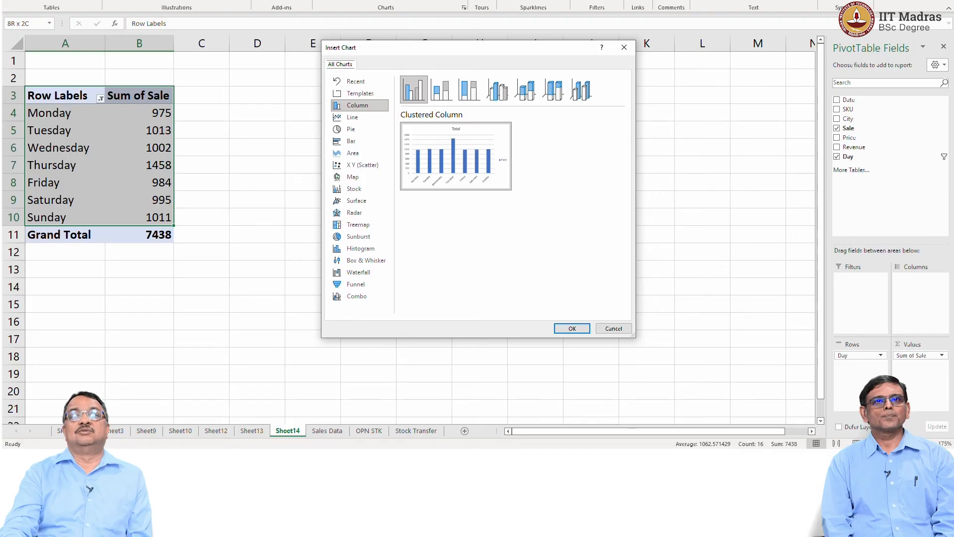
pyautogui.click(572, 329)
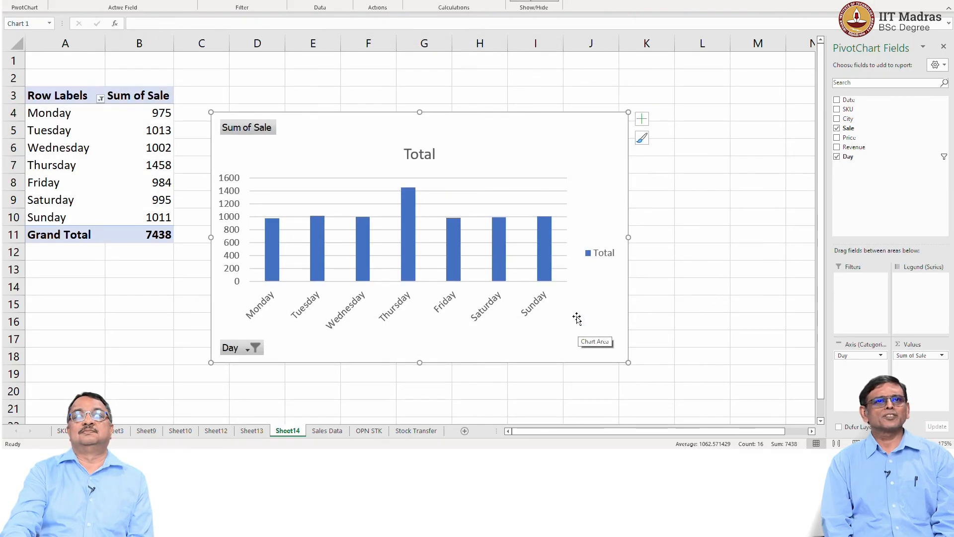
# Step: Delete the legend from the weekday sales chart
pyautogui.click(603, 252)
pyautogui.rightClick(604, 250)
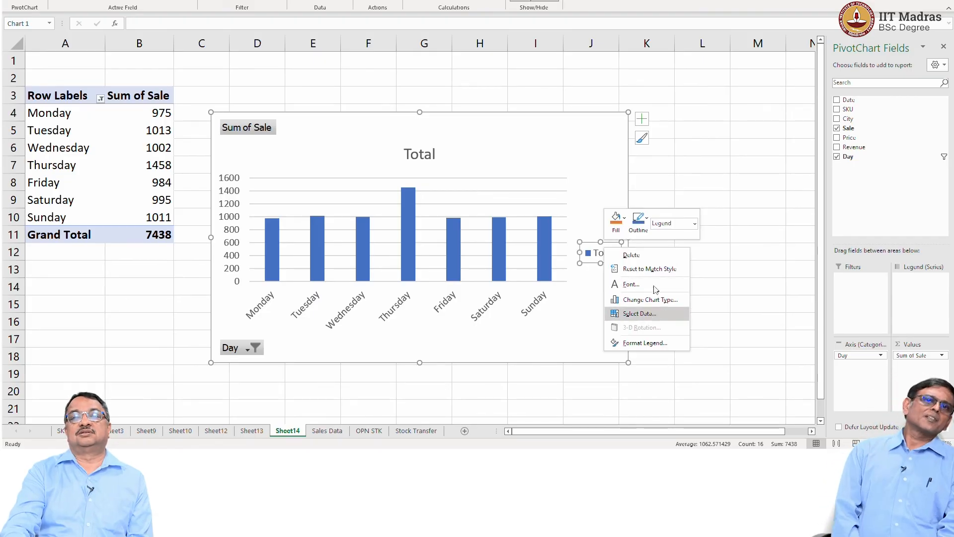
pyautogui.click(654, 255)
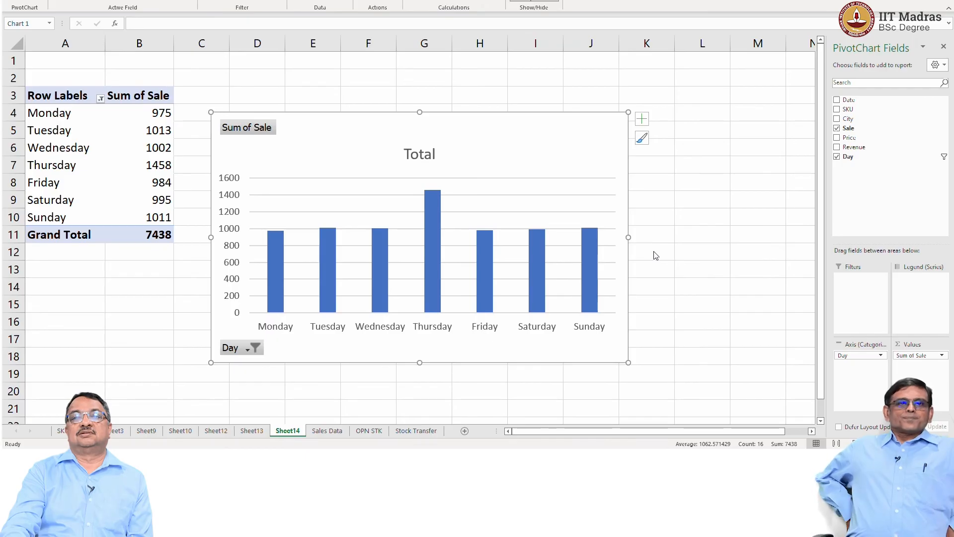
# Step: Change the weekday sales chart's title to "Volume Trend by Day"
pyautogui.doubleClick(420, 153)
pyautogui.doubleClick(420, 154)
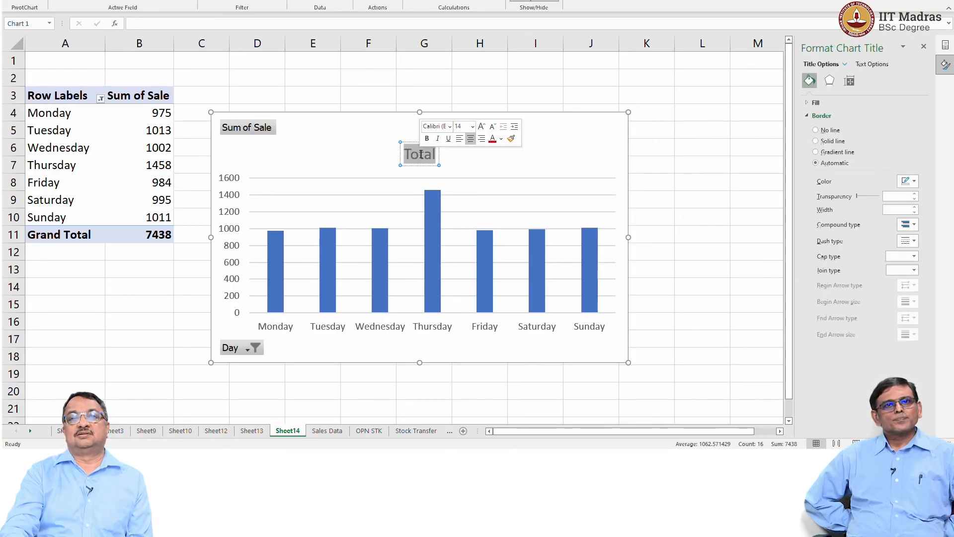
pyautogui.write('Volume Trend')
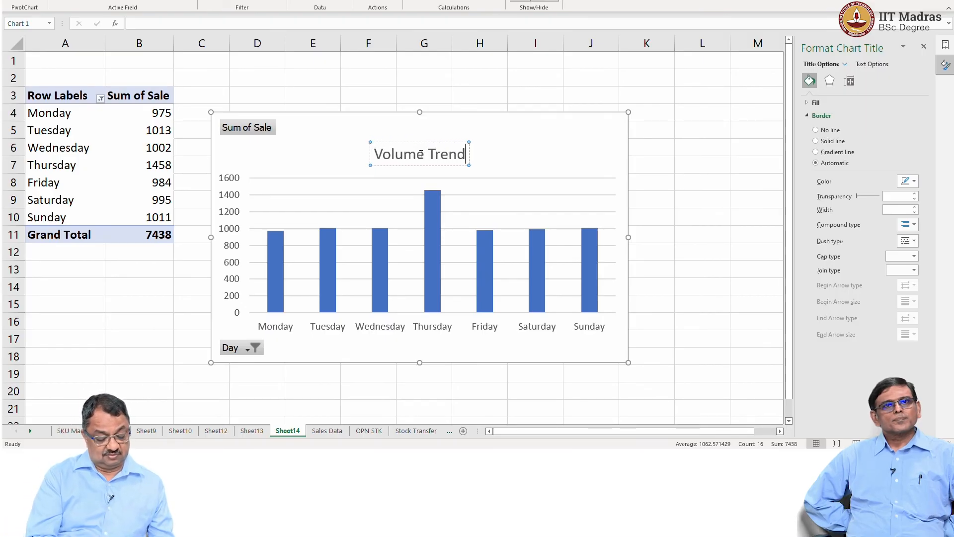
pyautogui.write(' by')
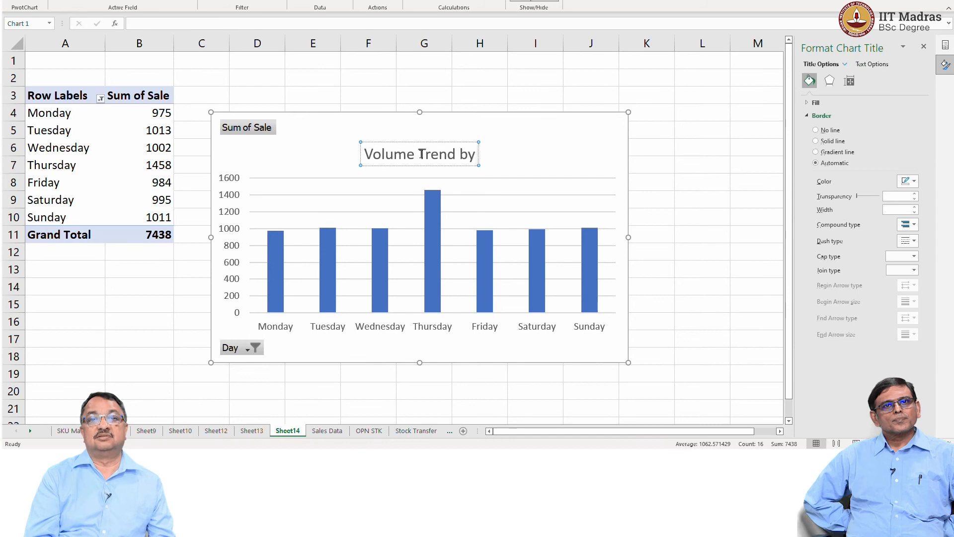
pyautogui.write(' Day')
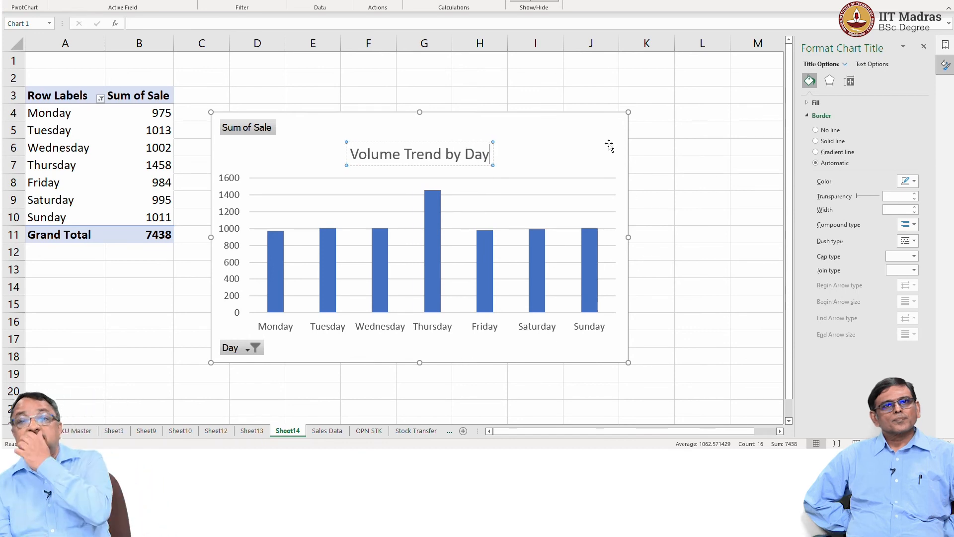
pyautogui.click(611, 124)
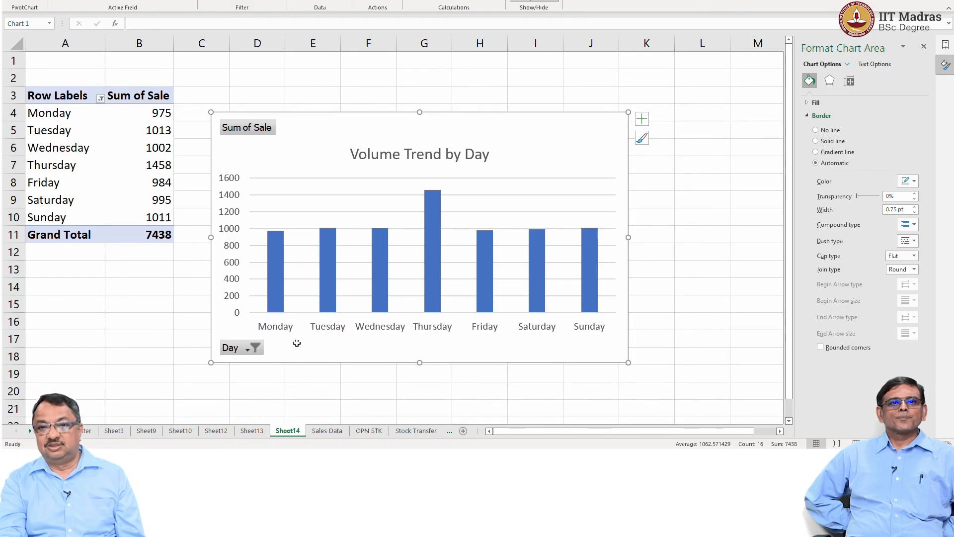
# Step: Create a PivotTable on a new worksheet from columns $A:$G of the Sales Data sheet
pyautogui.click(41, 0)
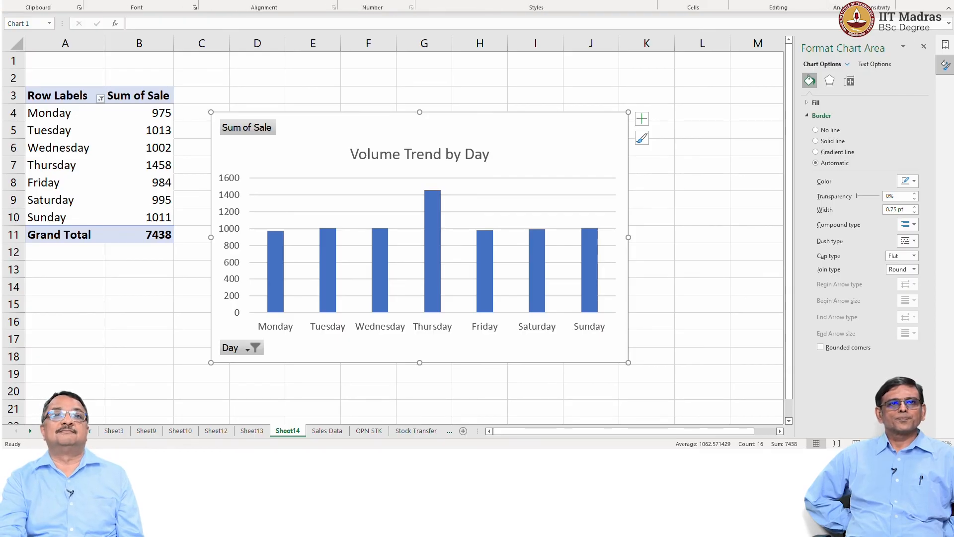
pyautogui.click(69, 0)
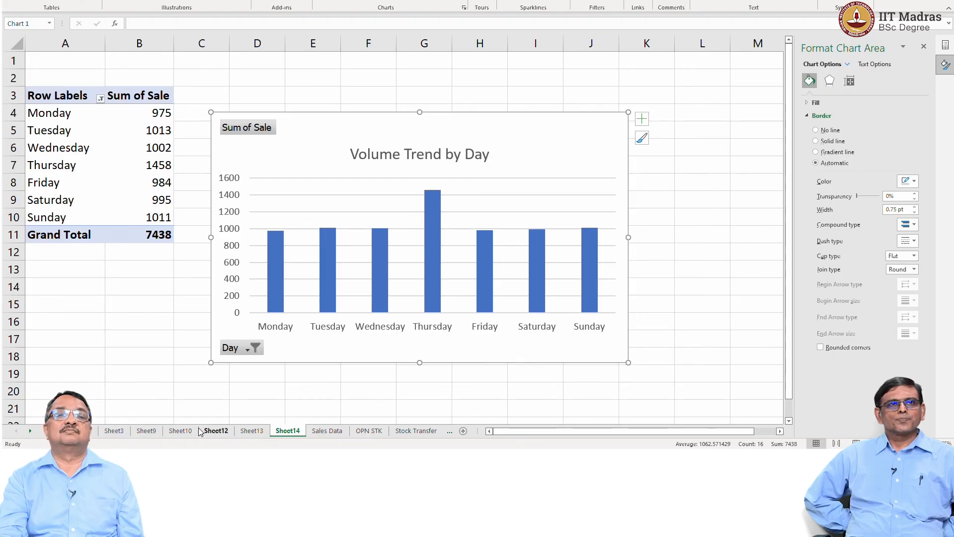
pyautogui.click(332, 432)
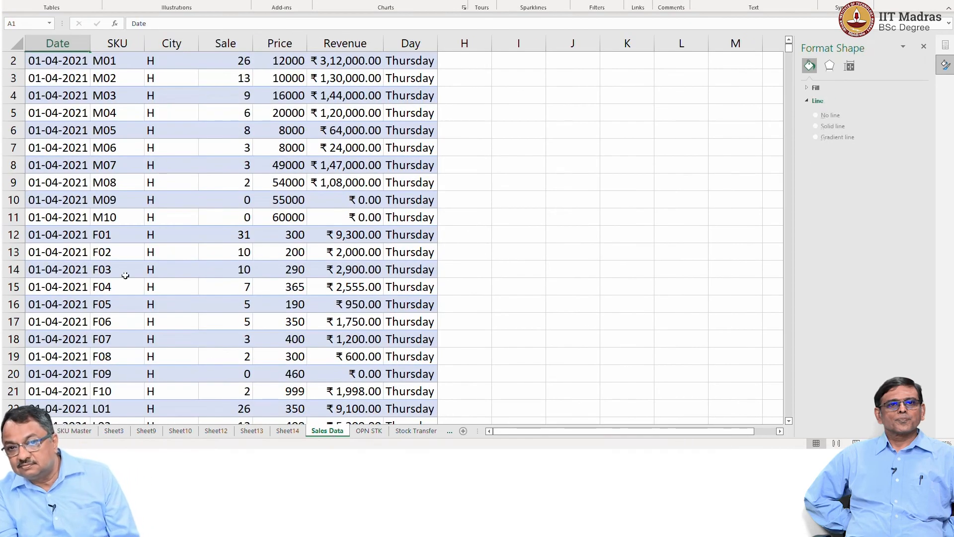
pyautogui.scroll(1, 47, 192)
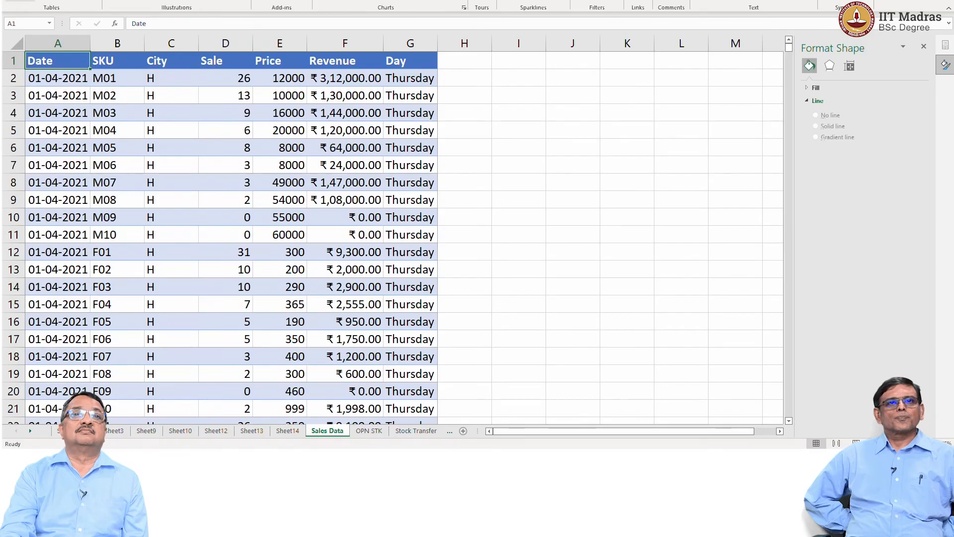
pyautogui.click(11, 2)
pyautogui.click(17, 10)
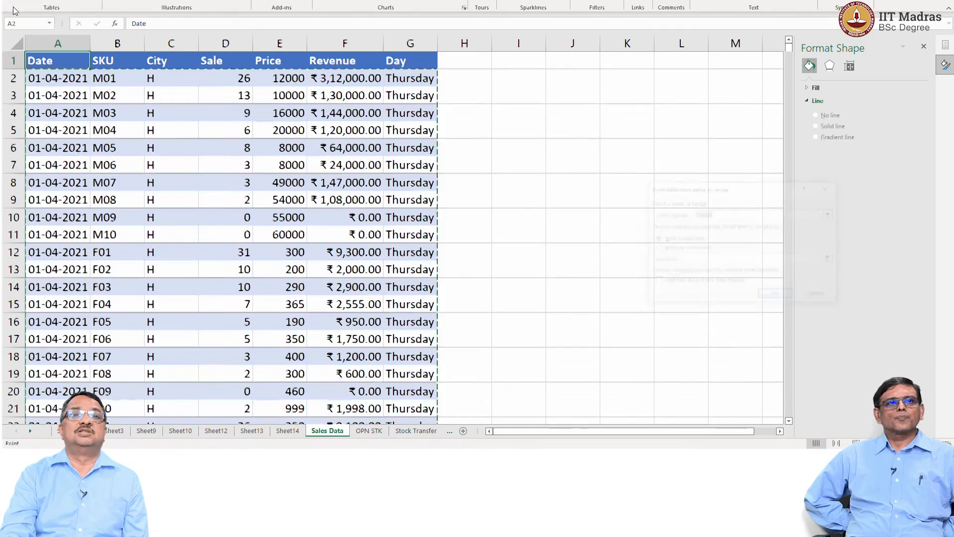
pyautogui.press('BackSpace')
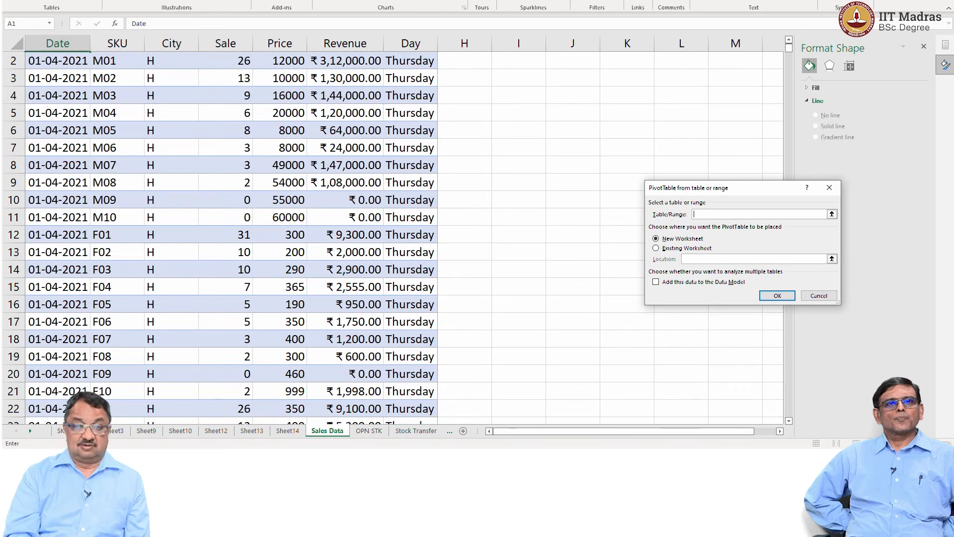
pyautogui.click(338, 429)
pyautogui.write('$')
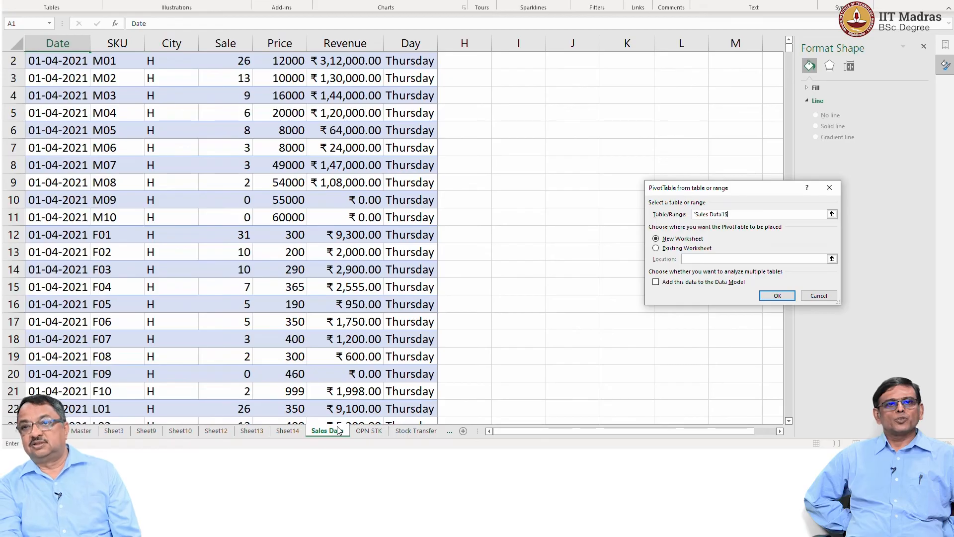
pyautogui.write('A:')
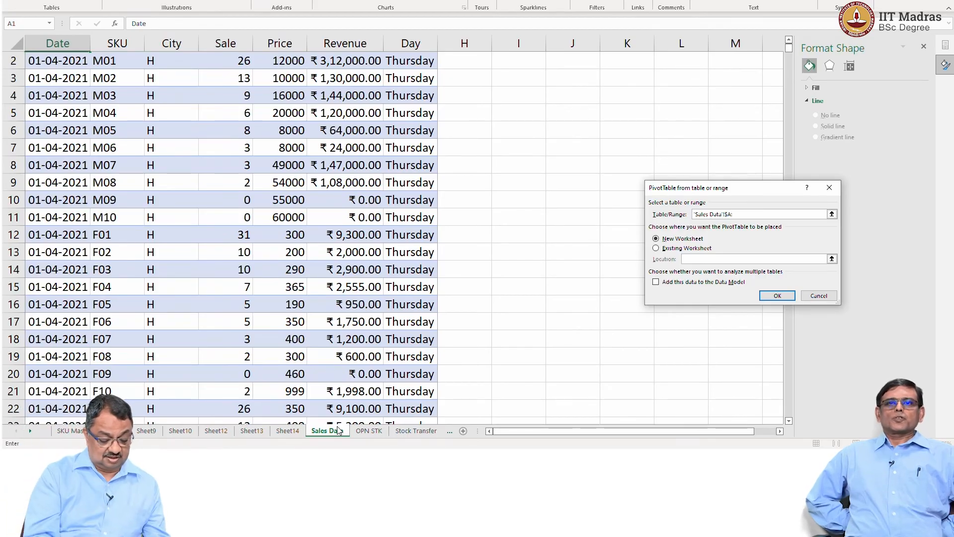
pyautogui.write('$G')
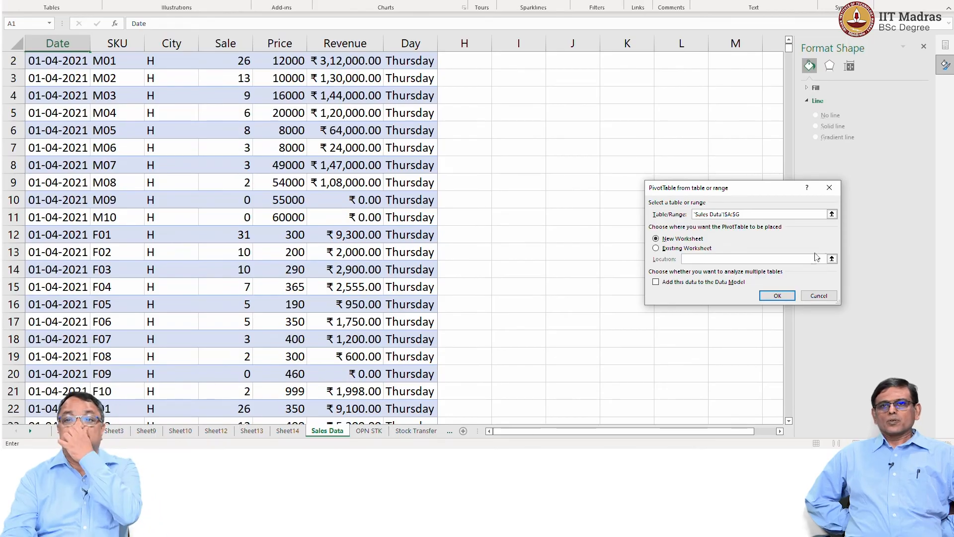
pyautogui.click(778, 295)
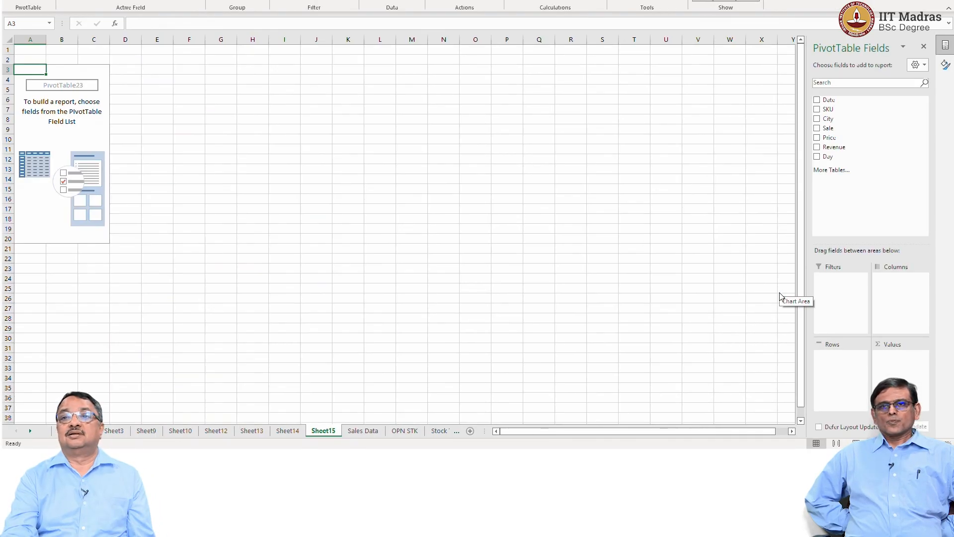
# Step: Add the Day field to the new PivotTable's rows and set the worksheet zoom to 175%
pyautogui.moveTo(828, 157); pyautogui.dragTo(823, 370)
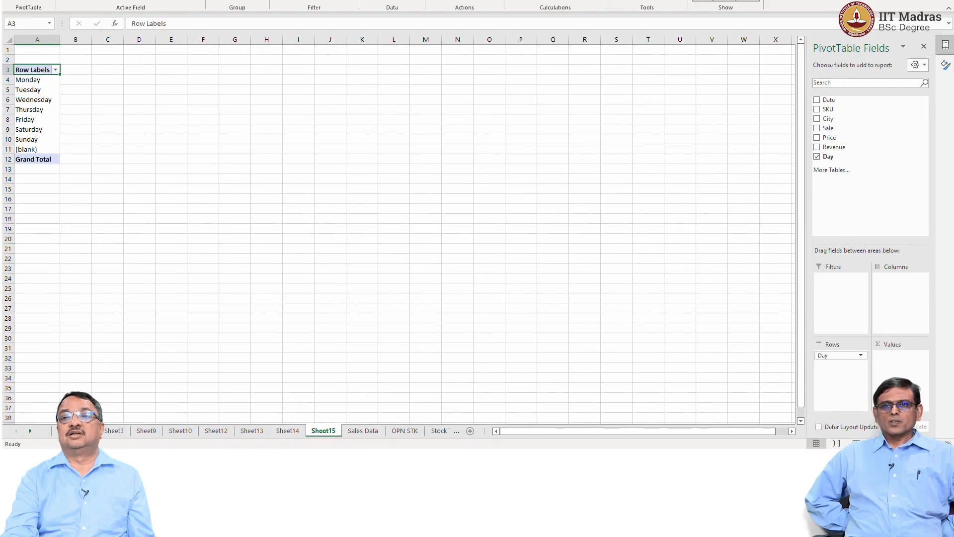
pyautogui.click(946, 442)
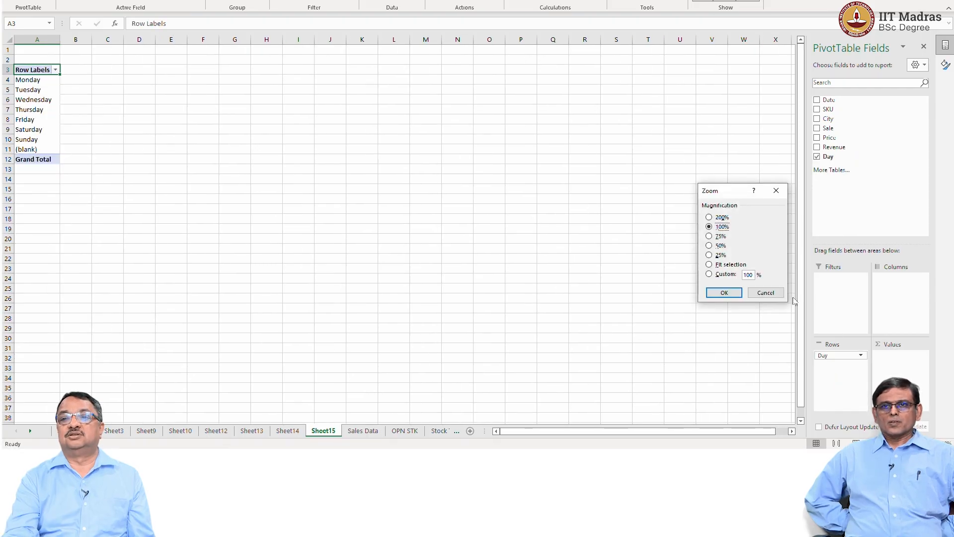
pyautogui.click(722, 276)
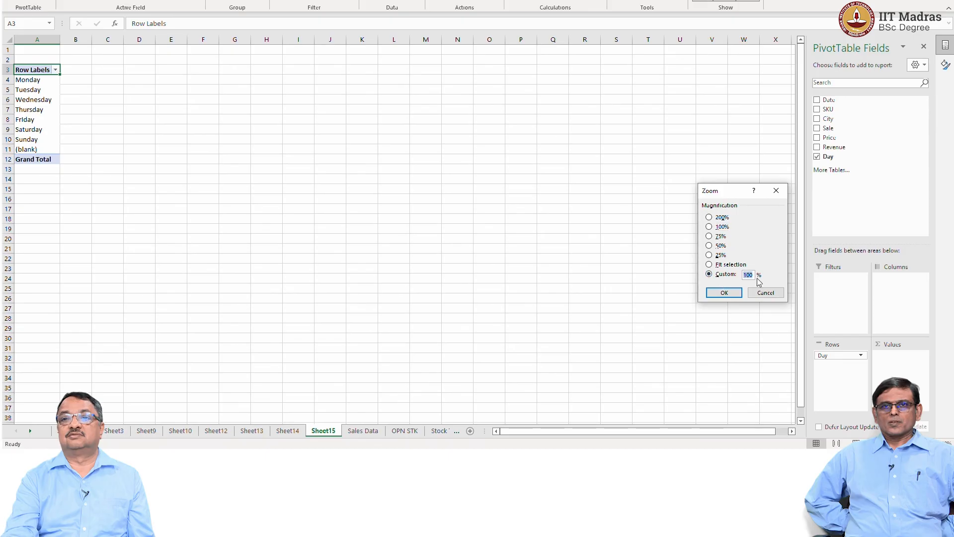
pyautogui.write('175')
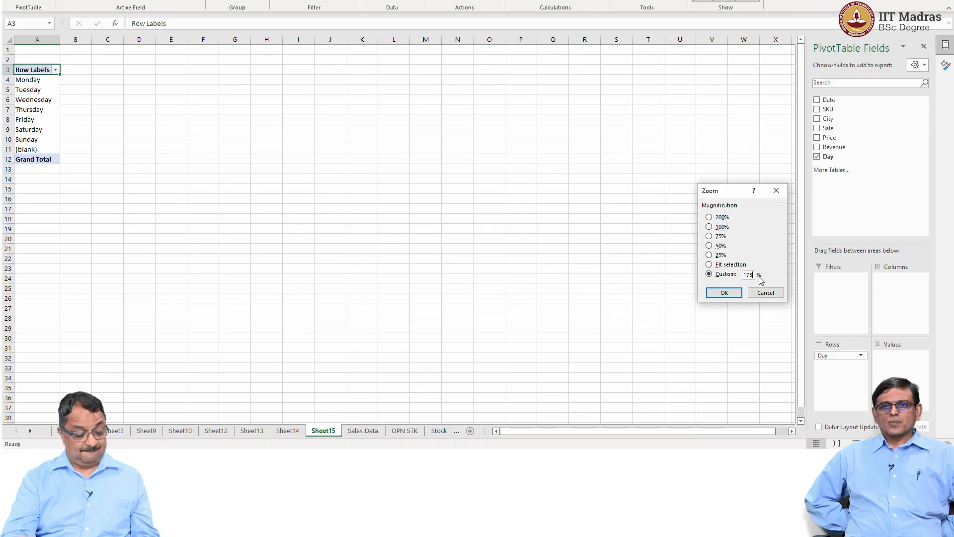
pyautogui.click(724, 293)
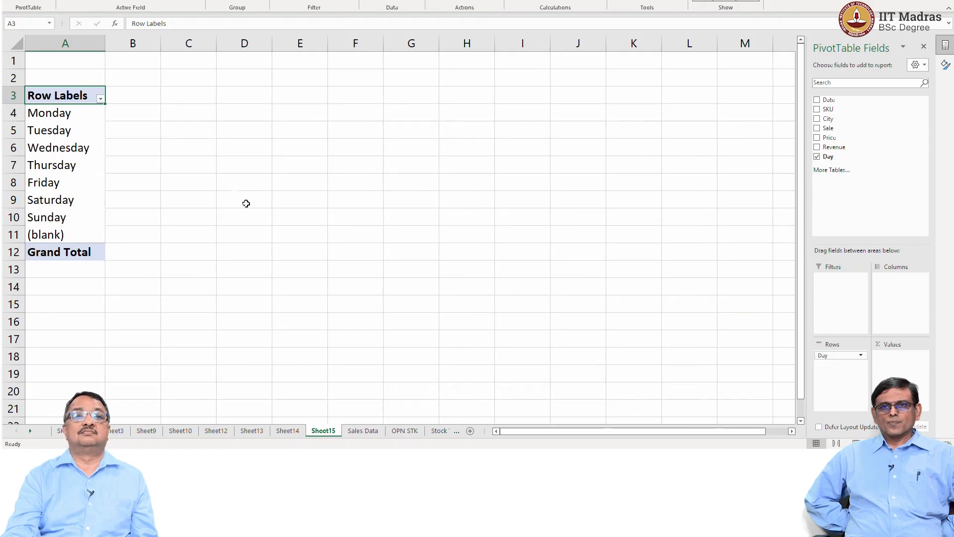
# Step: Filter the (blank) entry out of the Day row labels and add Revenue to the PivotTable values as a sum
pyautogui.click(101, 99)
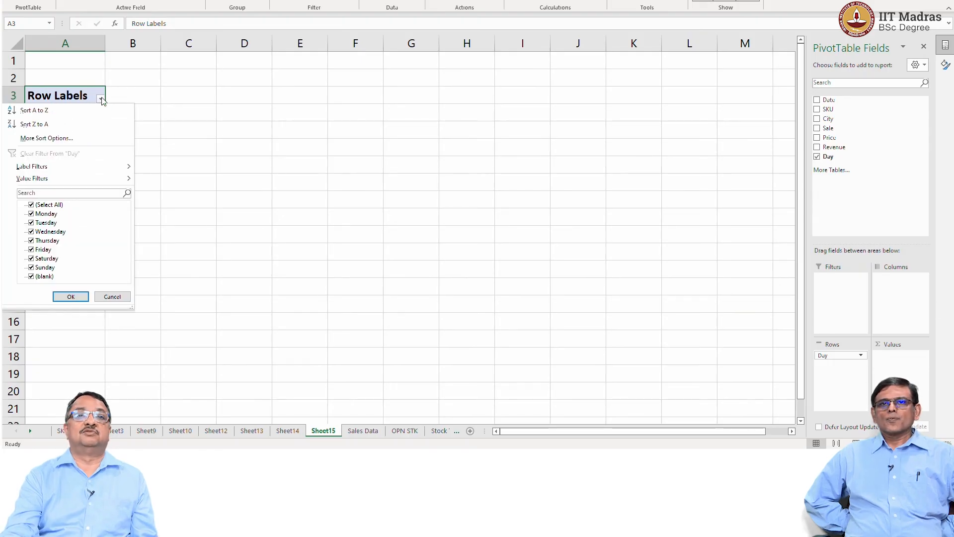
pyautogui.click(45, 277)
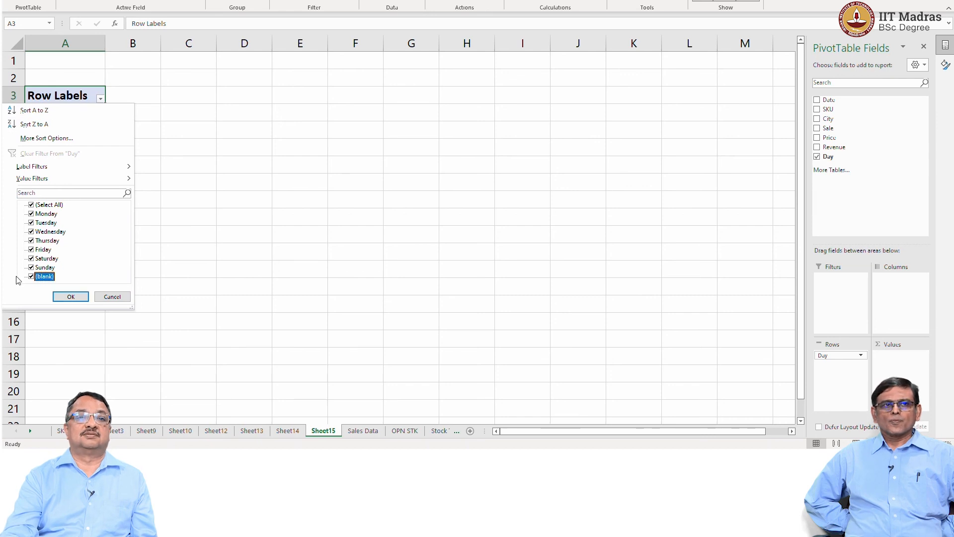
pyautogui.click(76, 297)
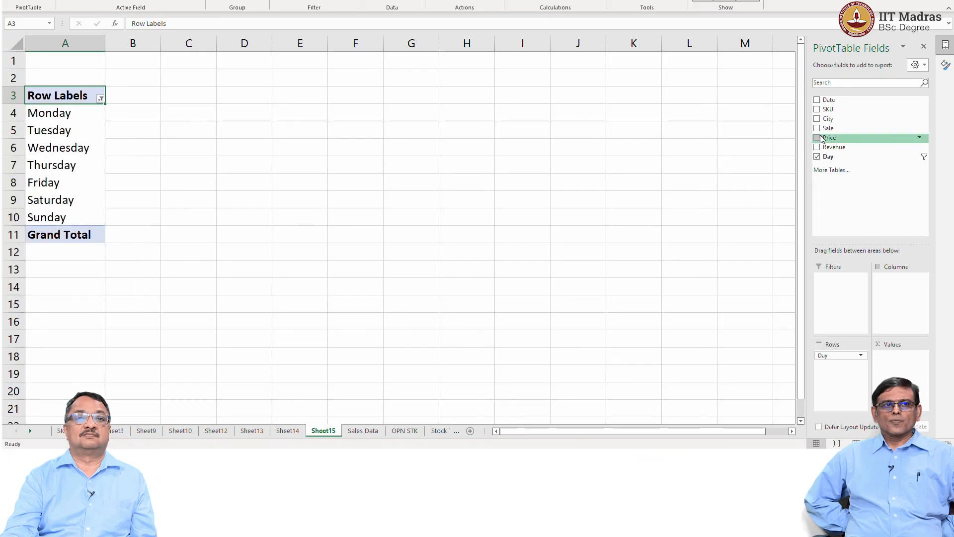
pyautogui.moveTo(821, 148); pyautogui.dragTo(900, 368)
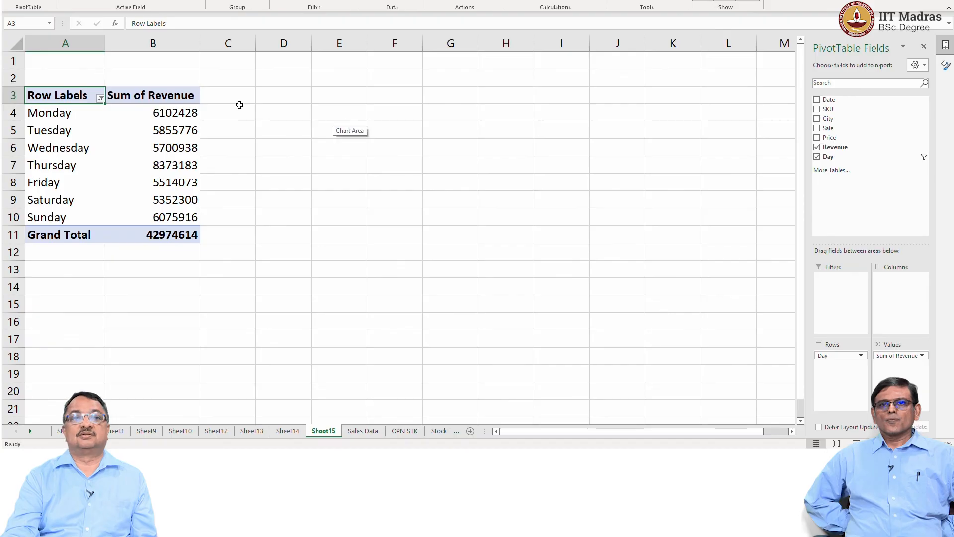
# Step: Format the Sum of Revenue cells B4:B11, including the Grand Total, as Currency
pyautogui.click(154, 107)
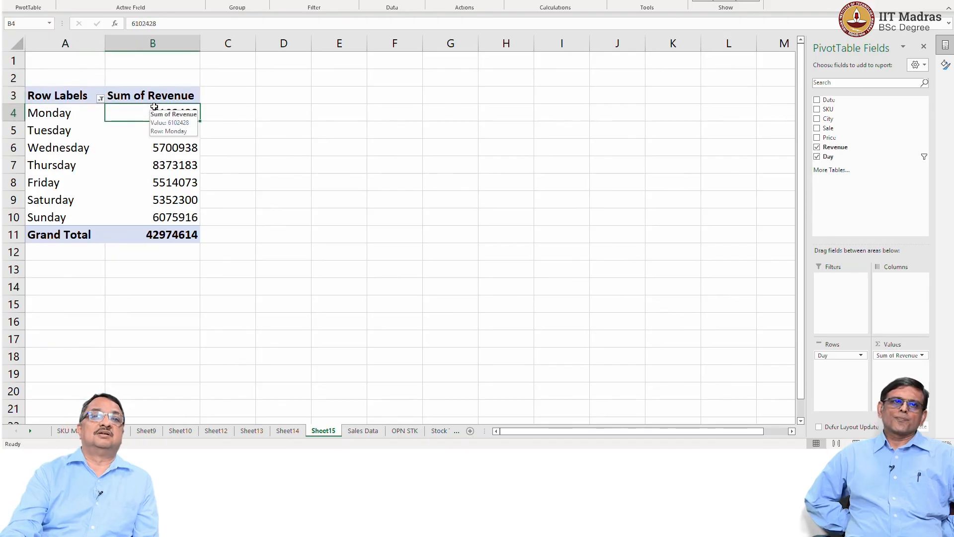
pyautogui.keyDown('shift'); pyautogui.click(178, 234); pyautogui.keyUp('shift')
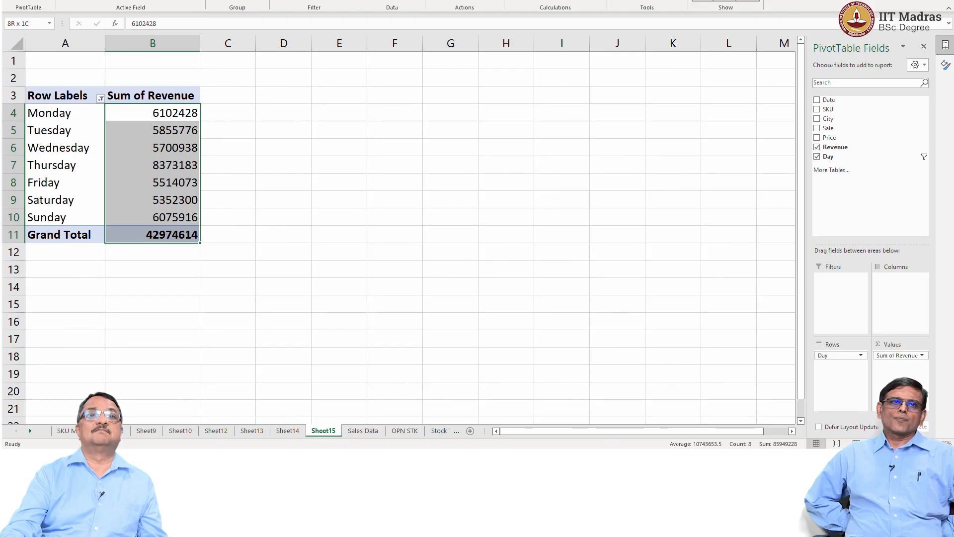
pyautogui.hotkey('alt', 'h')
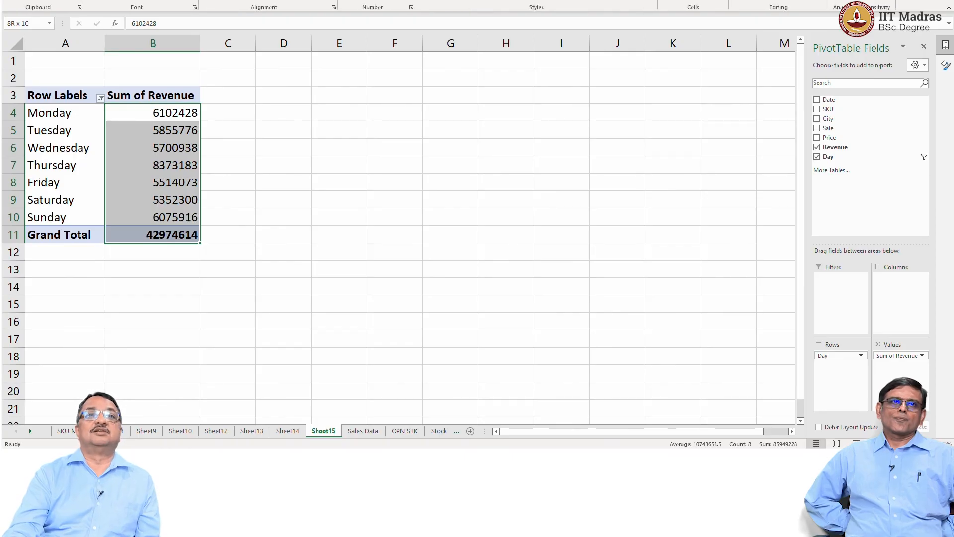
pyautogui.click(409, 1)
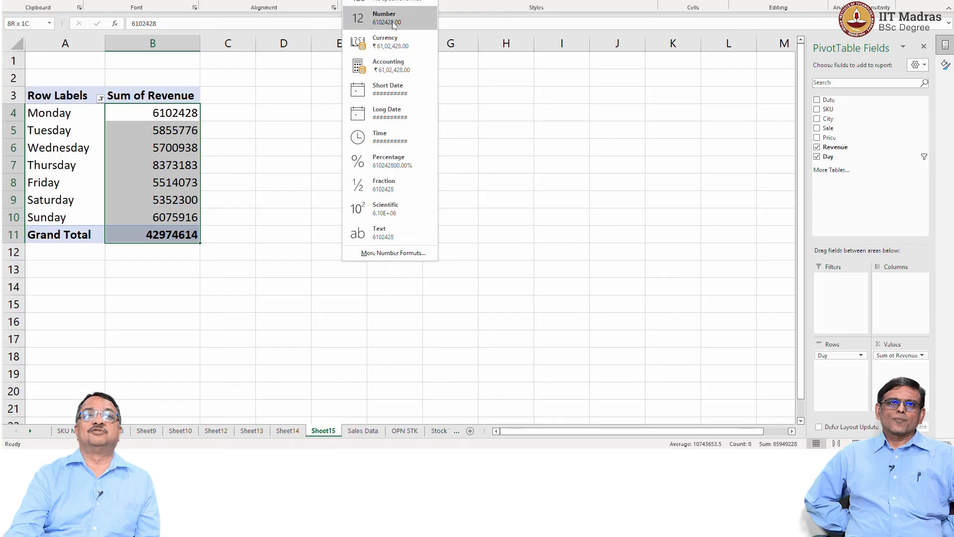
pyautogui.click(394, 47)
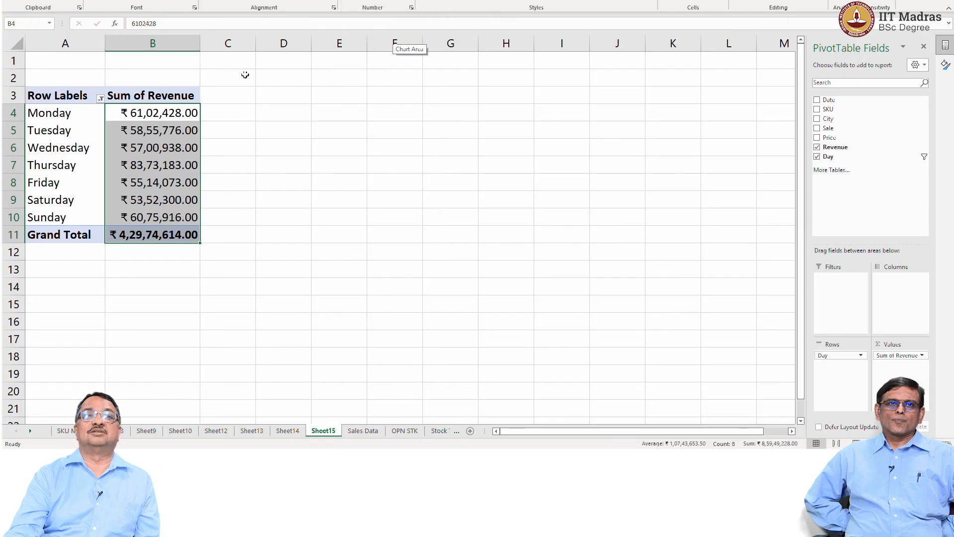
# Step: Insert a Clustered Column PivotChart from cells A3:B10, leaving out the Grand Total row, and move it away from the PivotTable
pyautogui.click(77, 94)
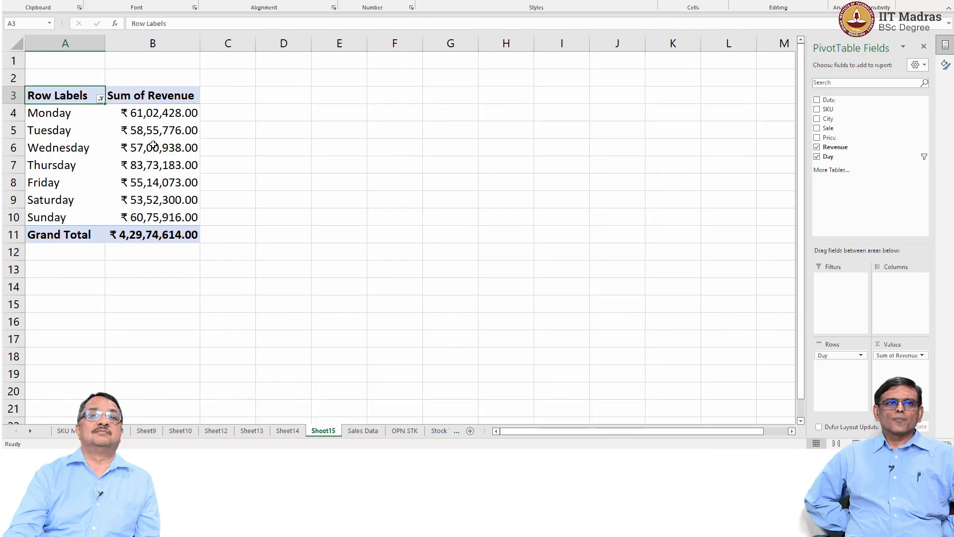
pyautogui.keyDown('shift'); pyautogui.click(185, 215); pyautogui.keyUp('shift')
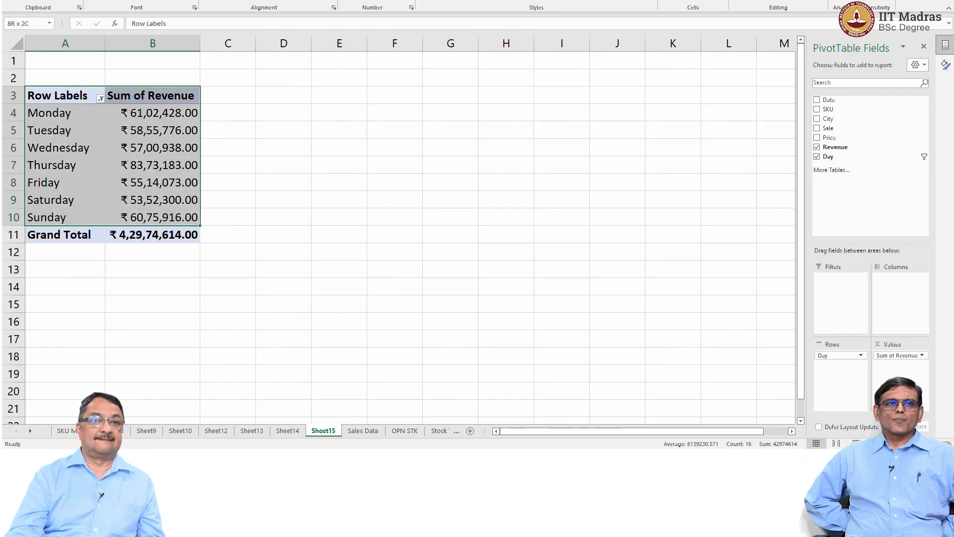
pyautogui.hotkey('alt', 'n')
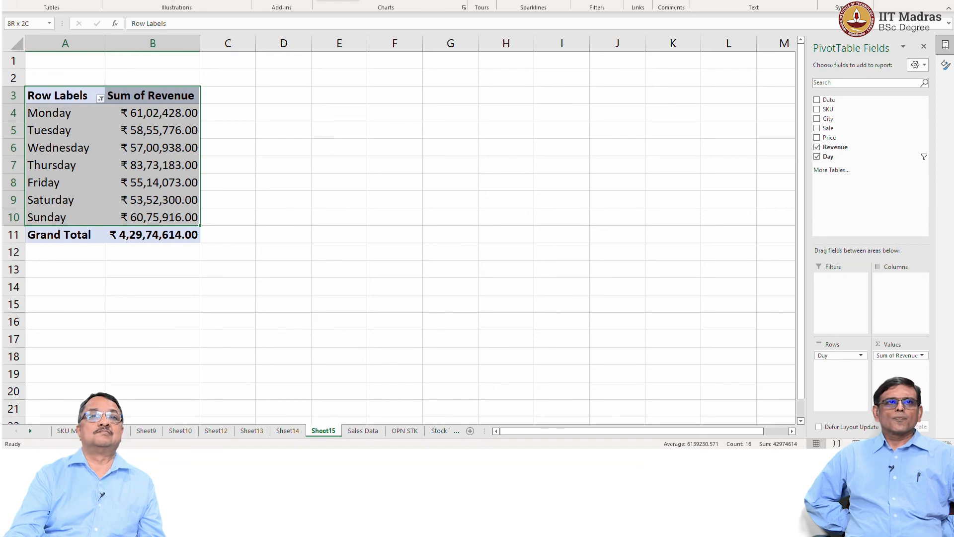
pyautogui.press('r')
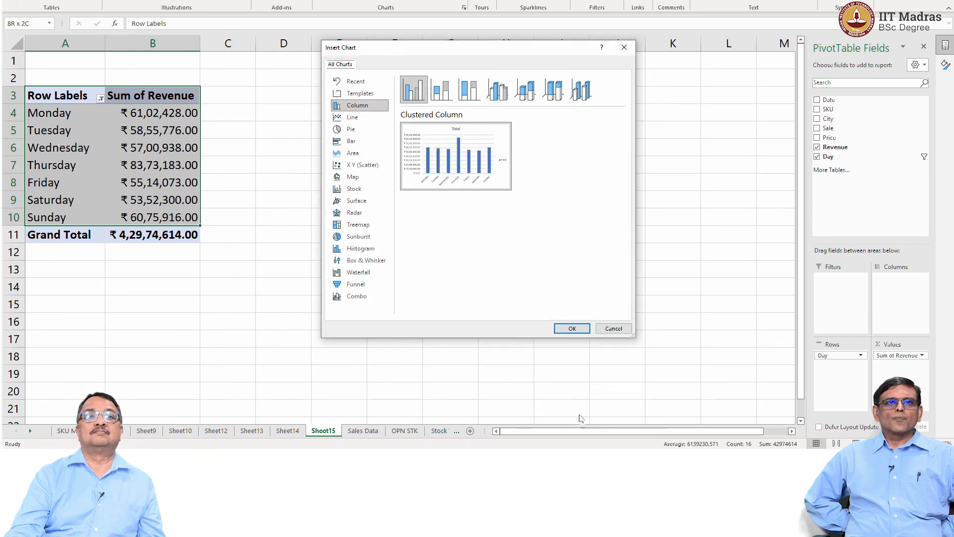
pyautogui.click(579, 328)
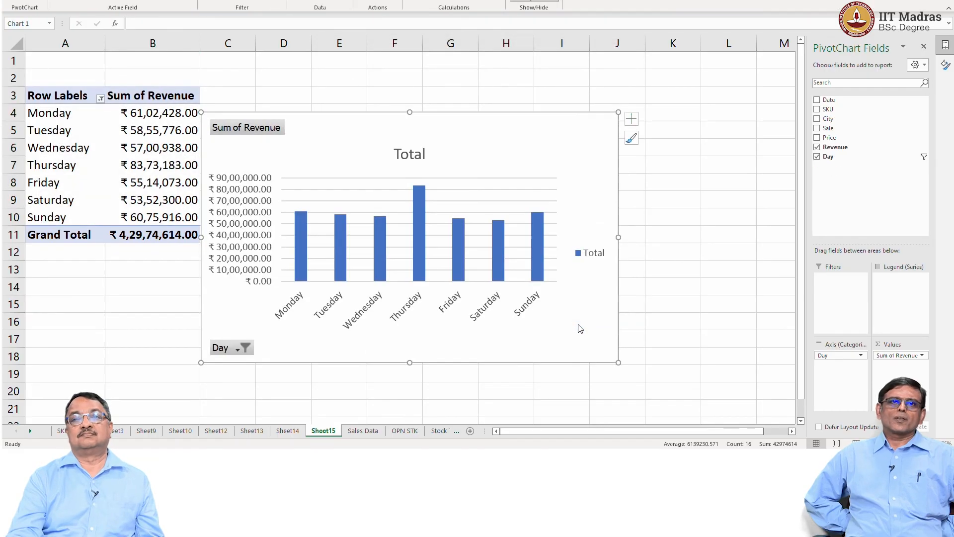
pyautogui.moveTo(467, 117); pyautogui.dragTo(588, 97)
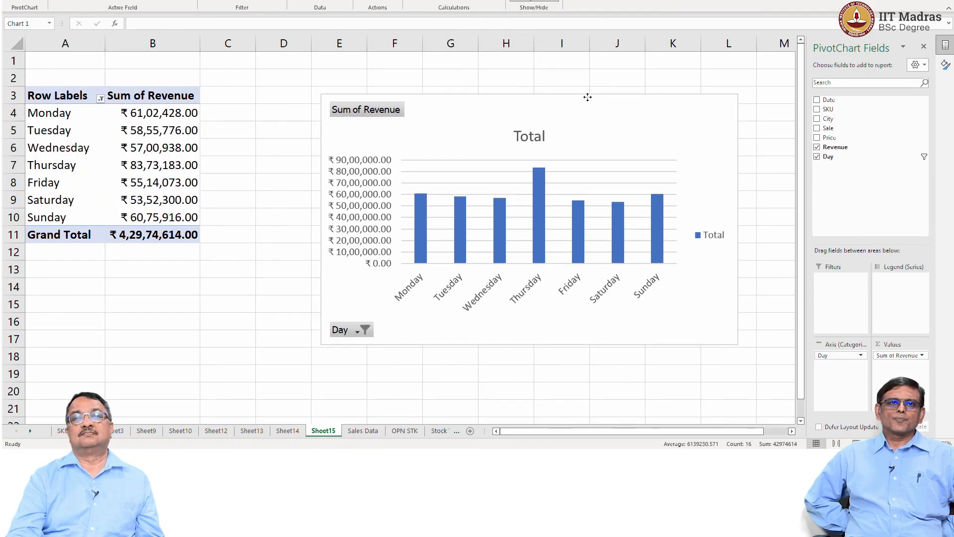
# Step: Change the weekday revenue chart's title to "Revenue Trend by Day" and delete its legend
pyautogui.doubleClick(539, 136)
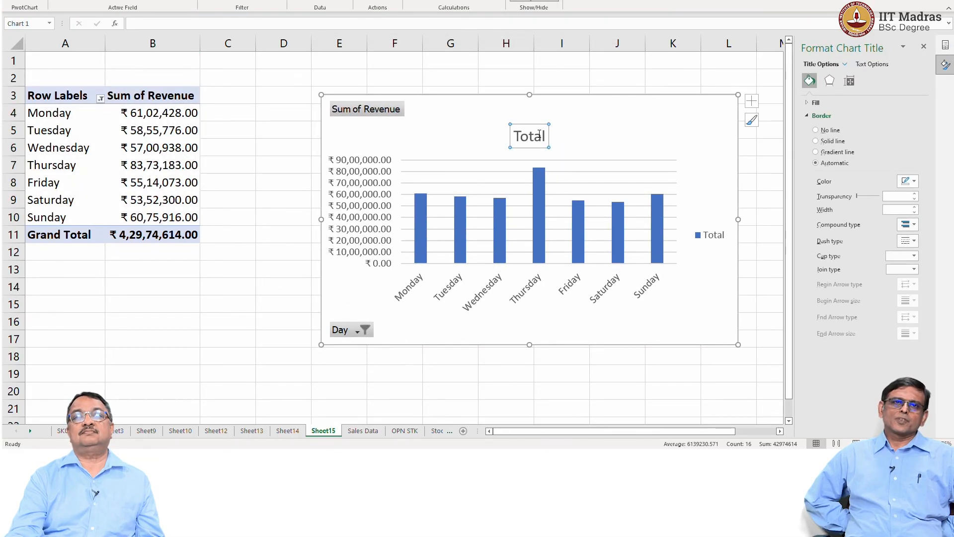
pyautogui.click(540, 135)
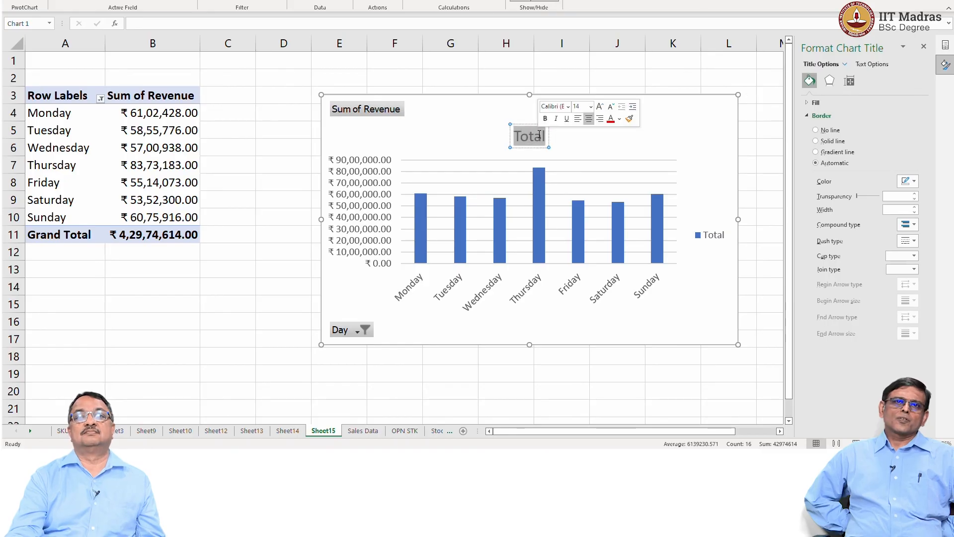
pyautogui.write('Revenue')
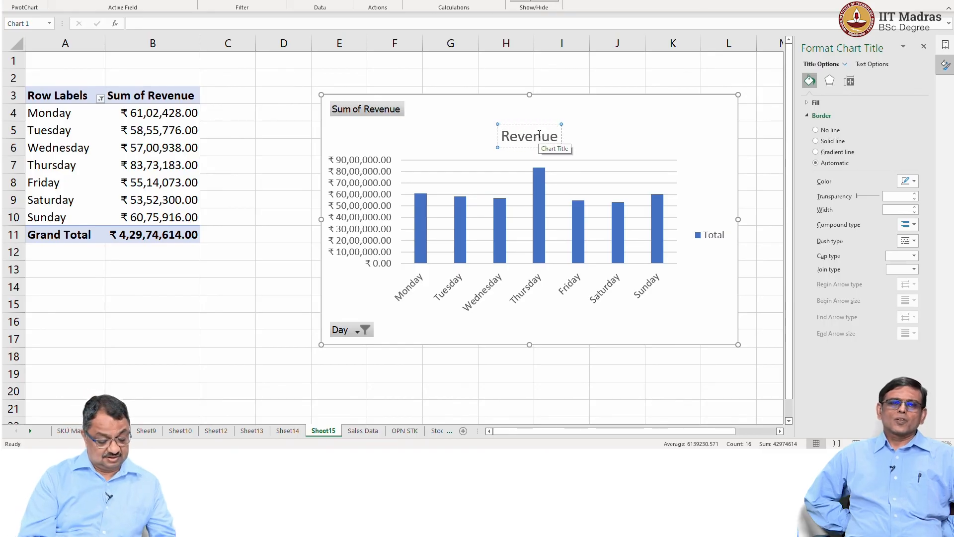
pyautogui.write(' Trend by DAy')
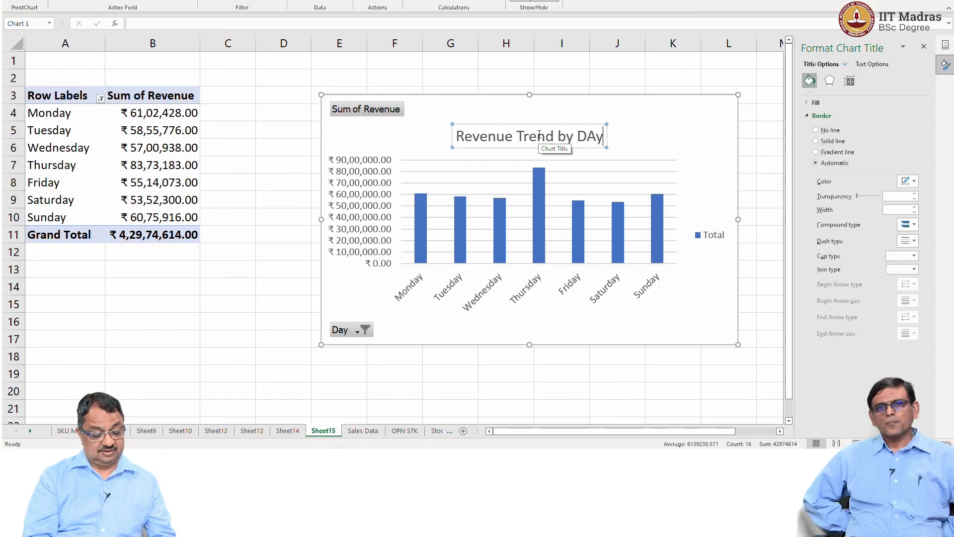
pyautogui.press('BackSpace')
pyautogui.press('BackSpace')
pyautogui.write('ay')
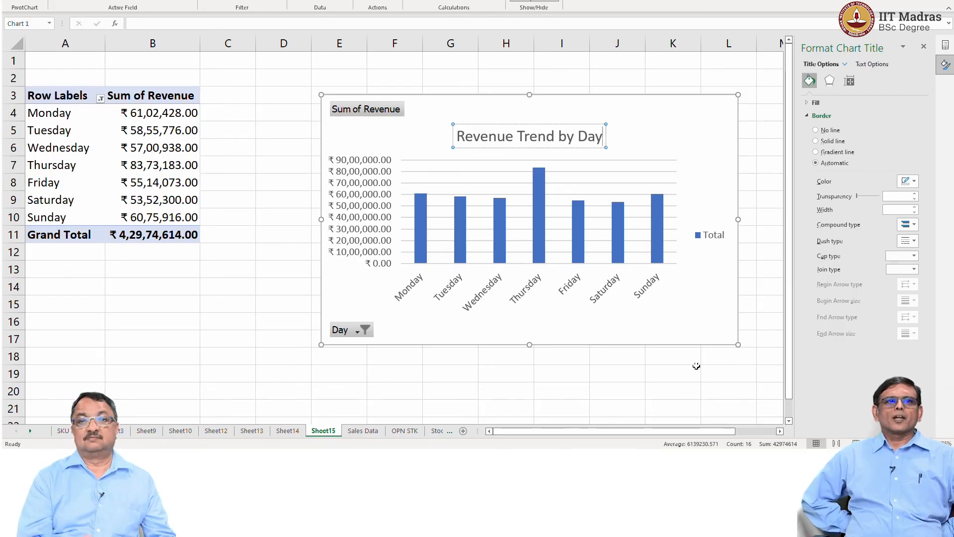
pyautogui.click(732, 337)
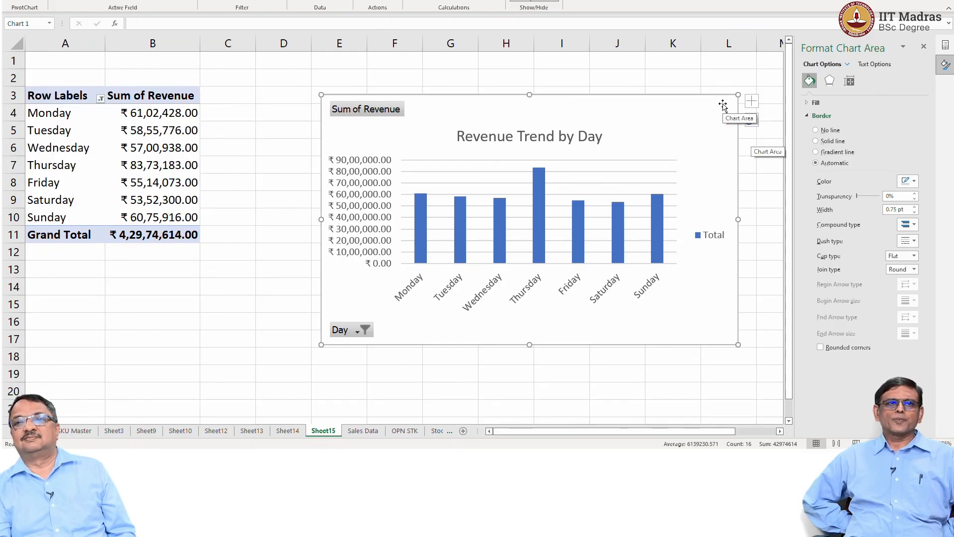
pyautogui.click(706, 236)
pyautogui.press('Delete')
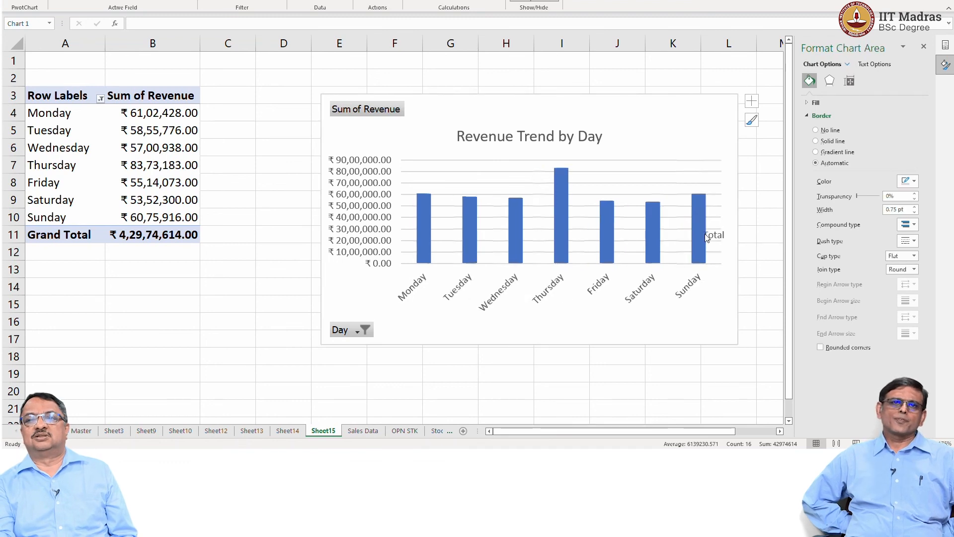